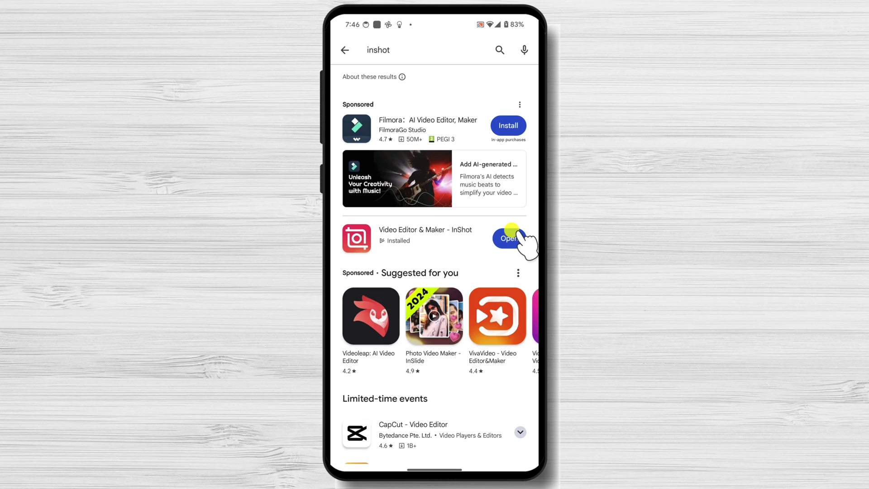
Open InShot, consent to its data use and start a new video project with access to photos and videos allowed.
click(511, 231)
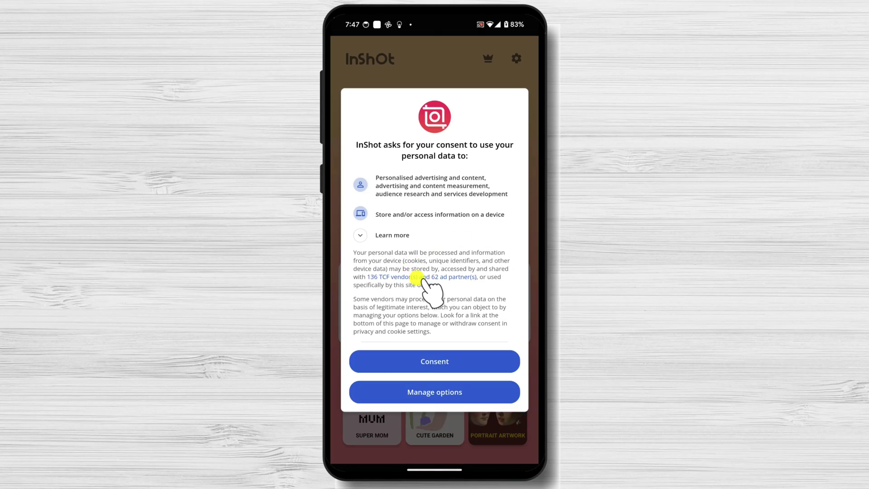
click(436, 361)
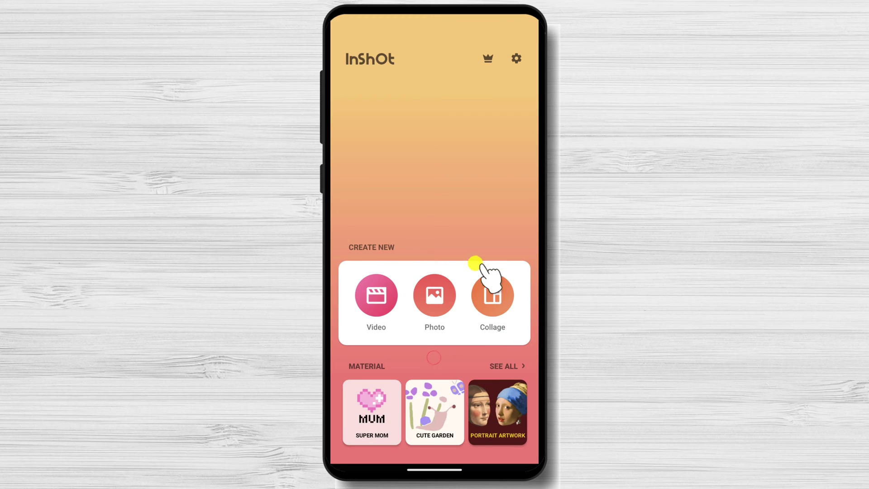
click(377, 298)
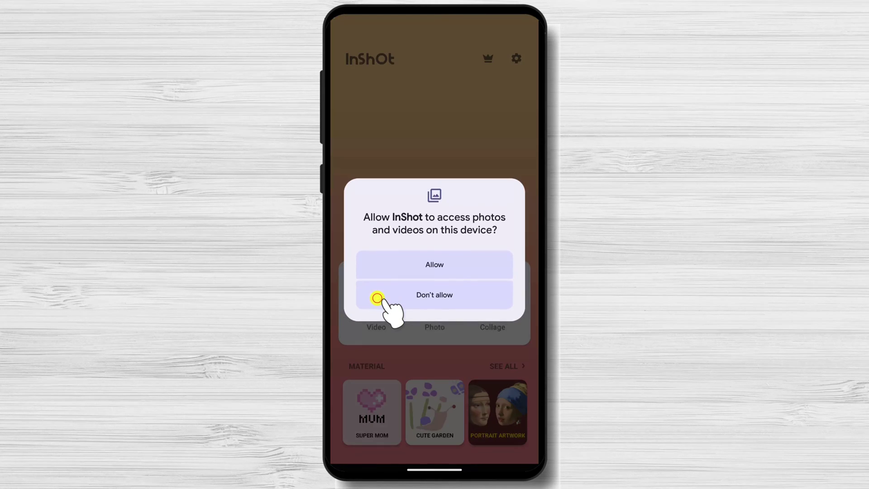
click(435, 267)
Add the 47-second cup clip from the album to the project and dismiss the introductory editing tips.
click(416, 116)
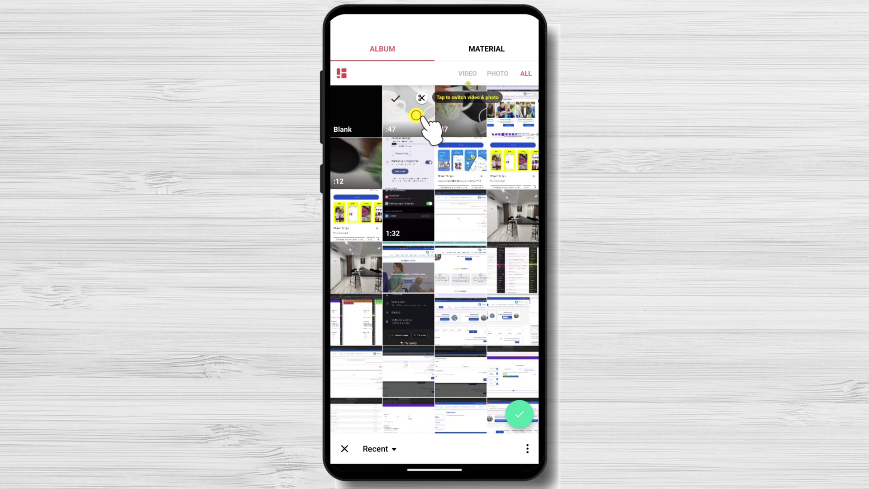
click(517, 421)
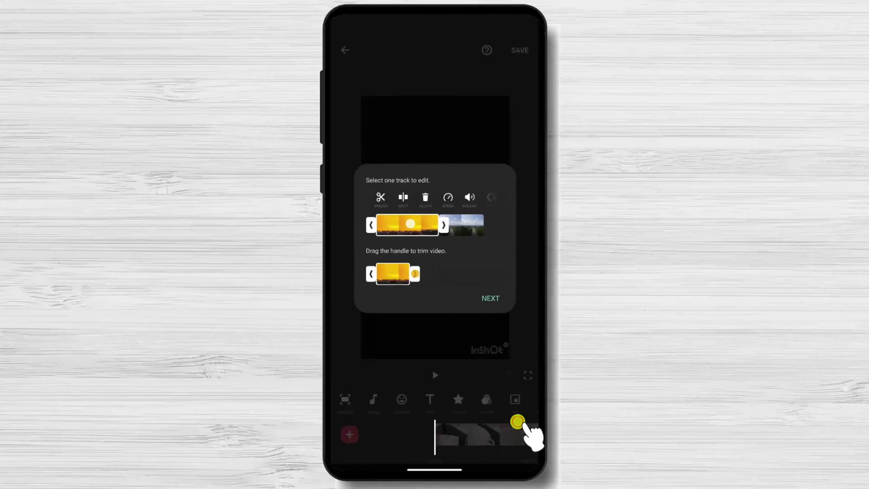
click(489, 300)
click(489, 301)
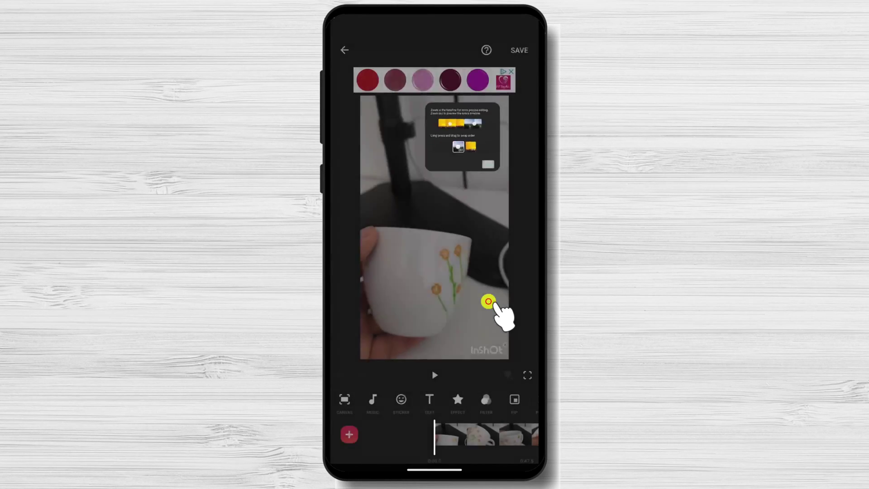
click(488, 302)
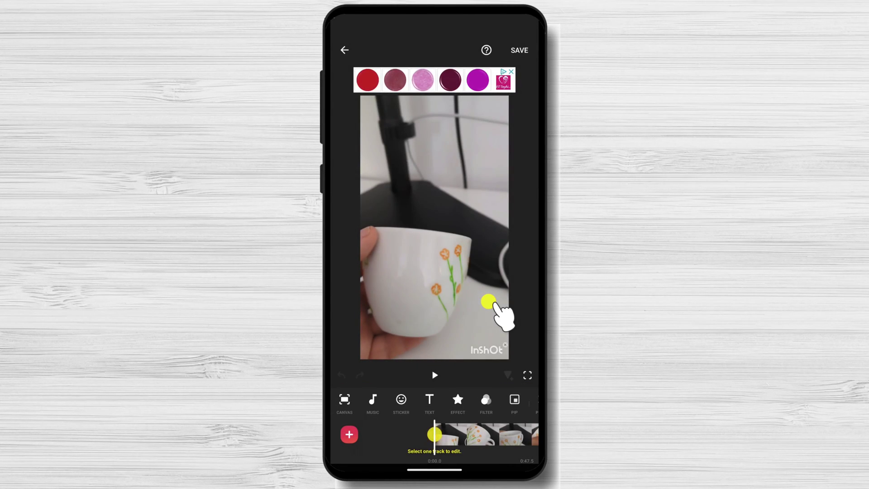
Open the volume settings of the cup clip, keep the volume at 100% and enable Denoise.
click(445, 438)
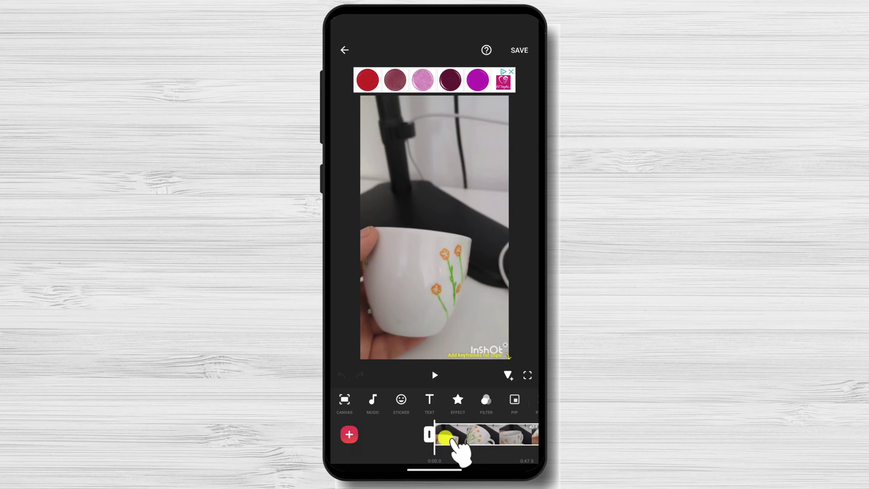
drag(512, 410, 349, 401)
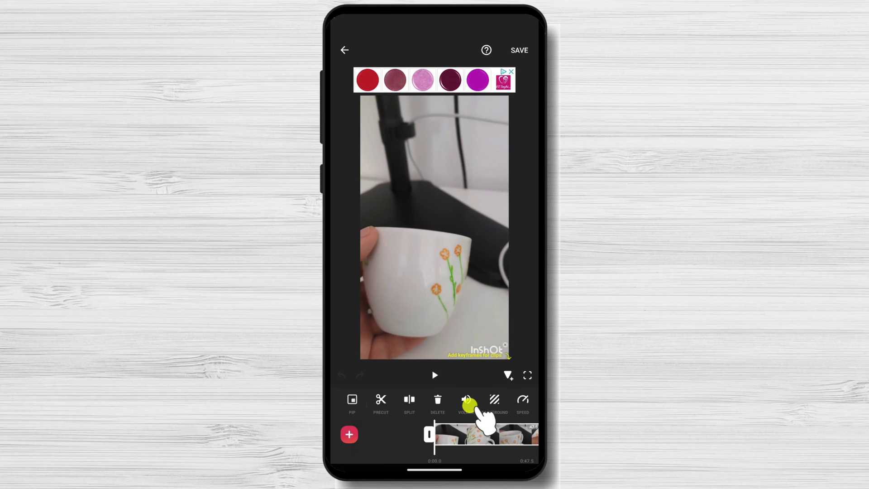
click(466, 402)
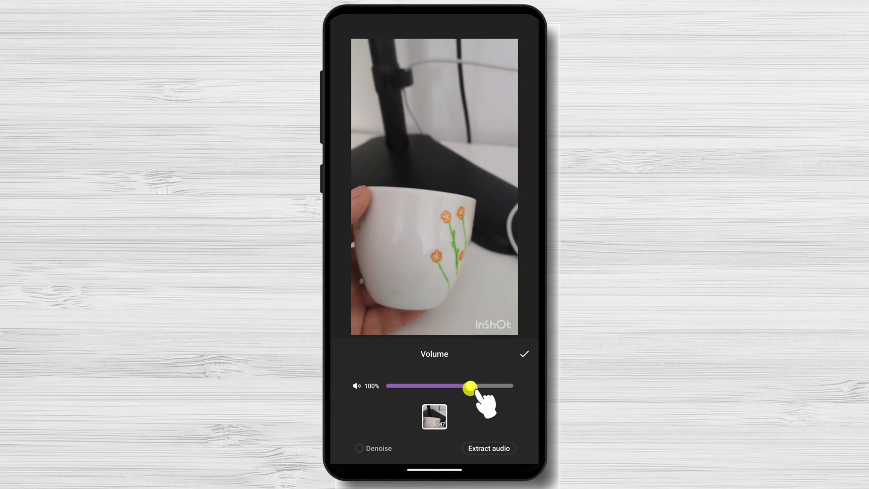
mouse_move(471, 387)
mouse_down()
mouse_move(460, 388)
mouse_move(483, 388)
mouse_move(471, 388)
mouse_up()
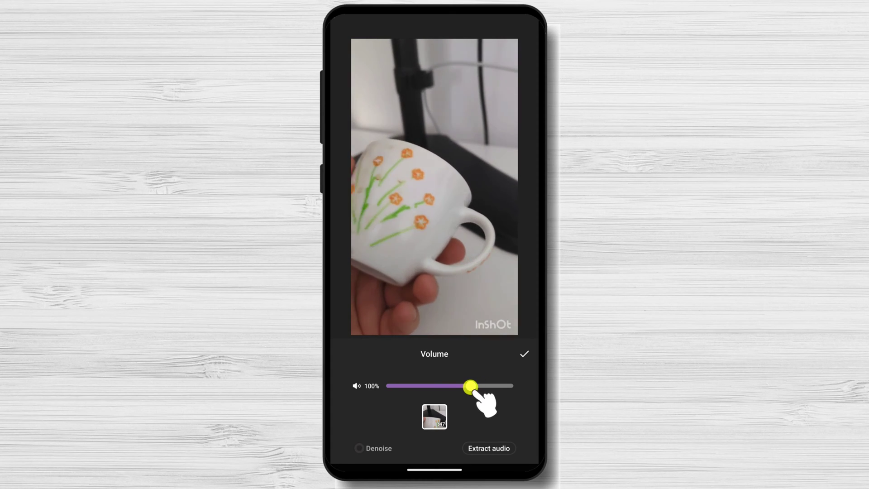
click(357, 450)
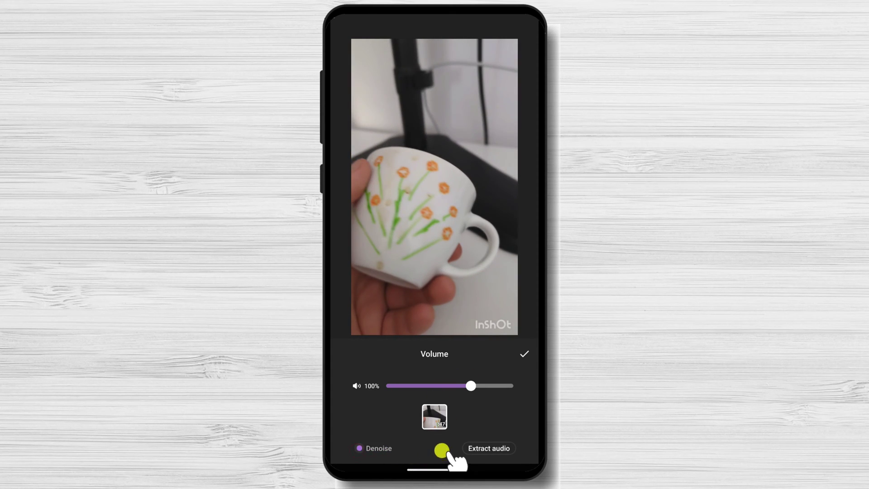
Extract the clip's audio to a separate track, delete that track and apply the audio changes.
click(489, 450)
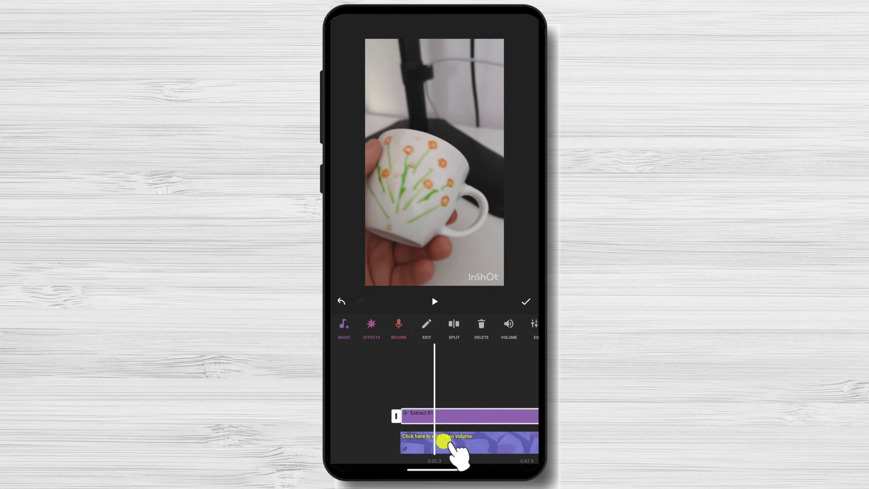
click(452, 416)
click(453, 418)
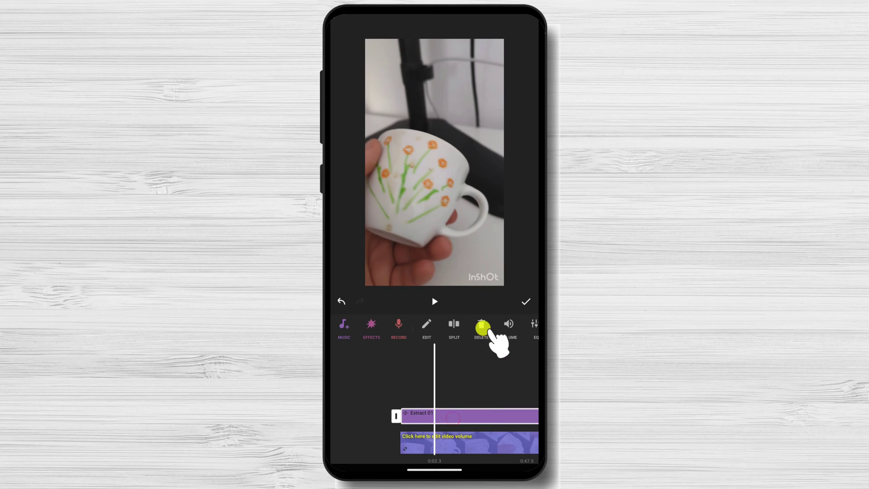
click(483, 327)
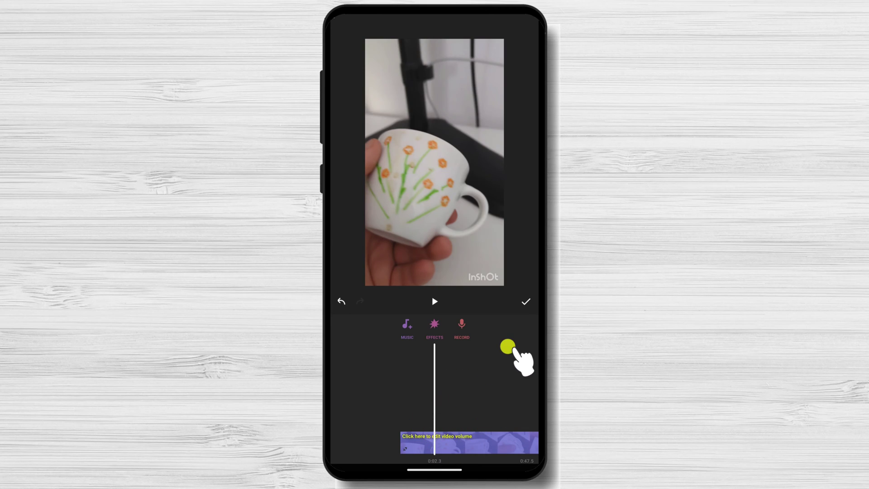
click(526, 302)
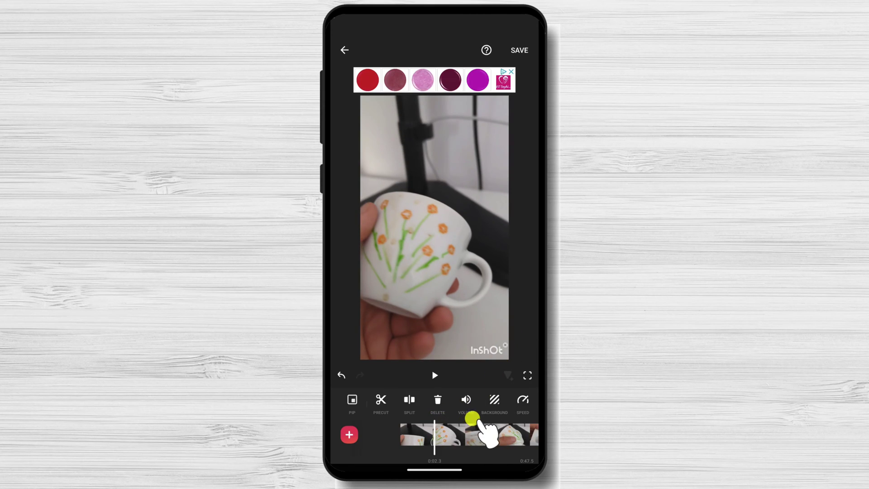
Bring up the video's export options, allow InShot notifications and set the frame rate to 60fps.
click(504, 432)
click(507, 69)
click(520, 50)
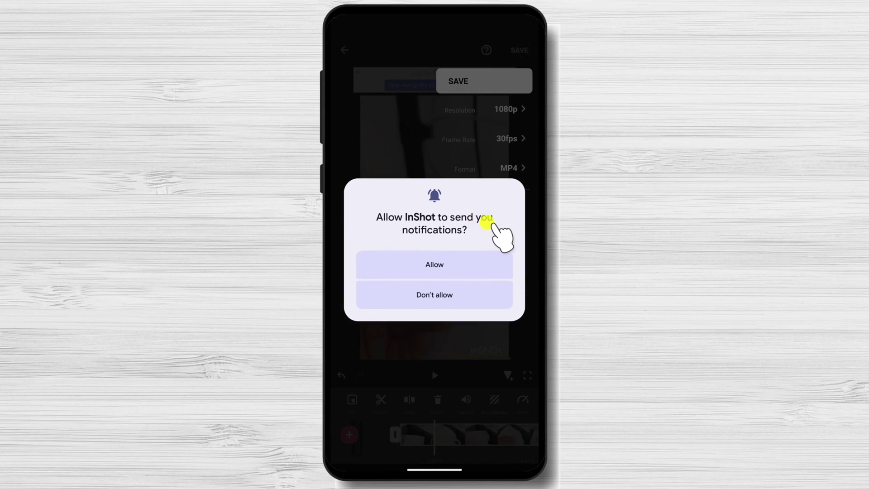
click(458, 271)
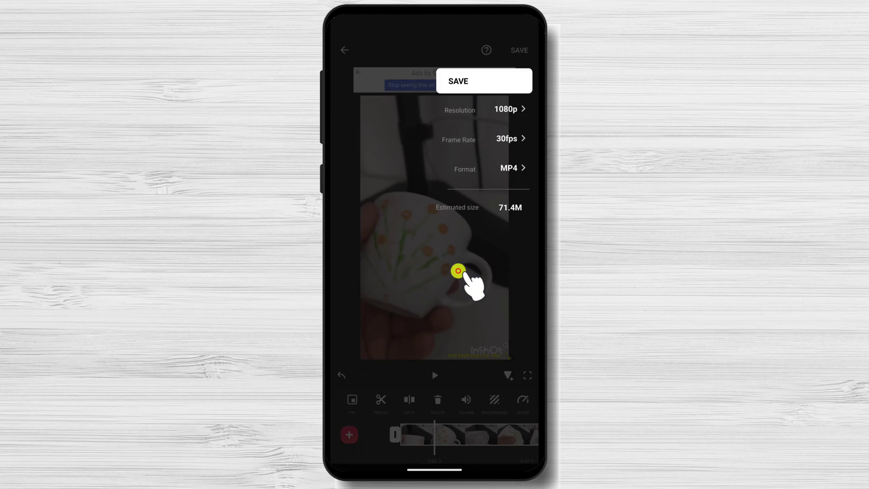
click(506, 138)
click(506, 139)
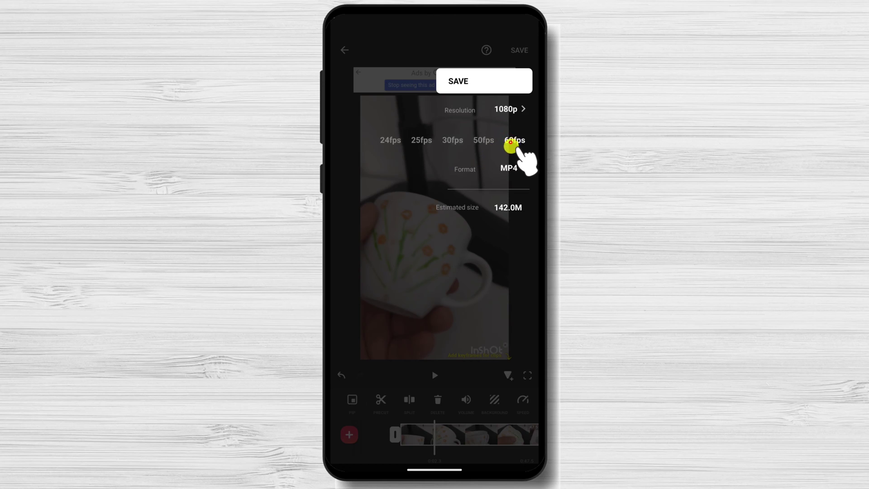
Try 4k as the export resolution, switch it back to 1080p and save the video.
click(513, 110)
click(488, 111)
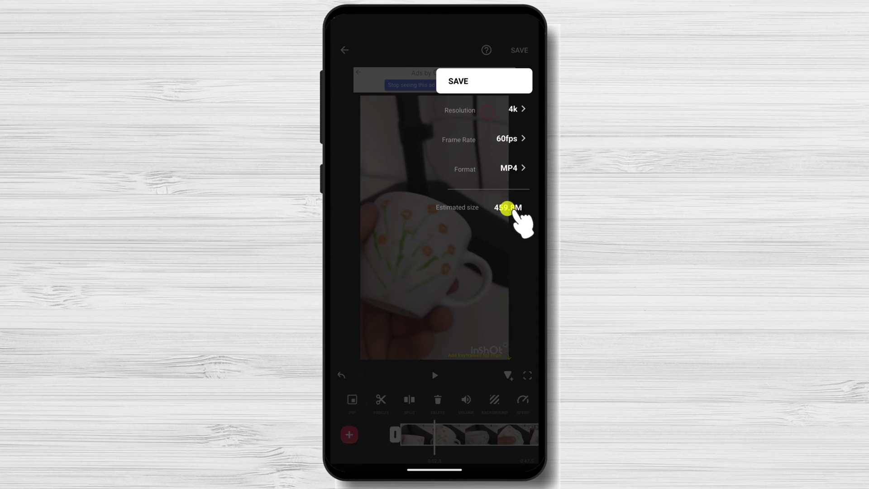
click(516, 112)
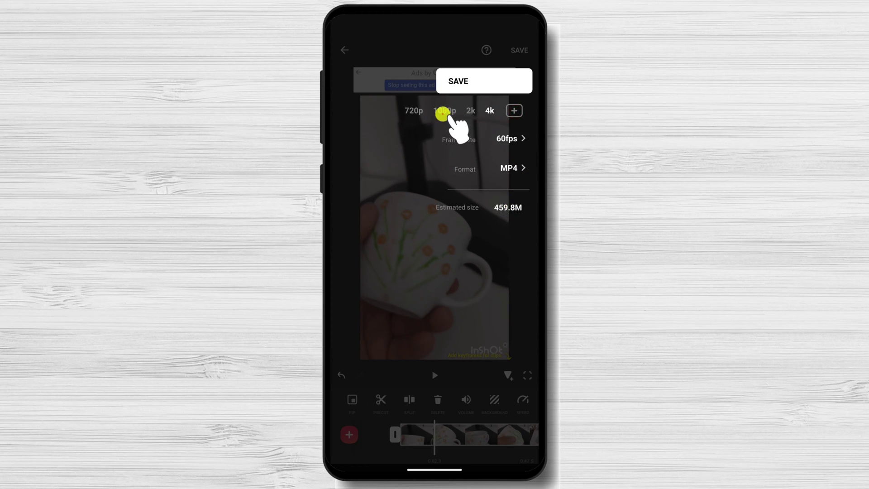
click(443, 116)
click(471, 80)
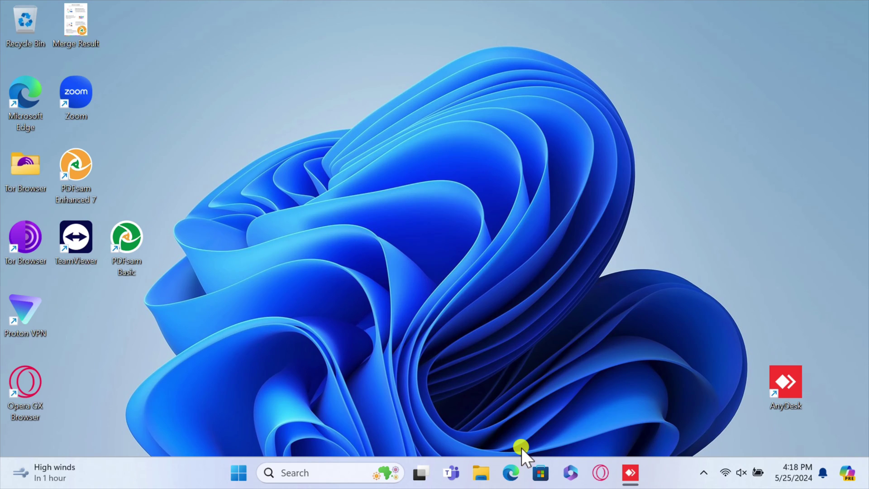
Open Microsoft Edge, search the web for "vlc download" and go to VideoLAN's VLC media player page.
click(512, 472)
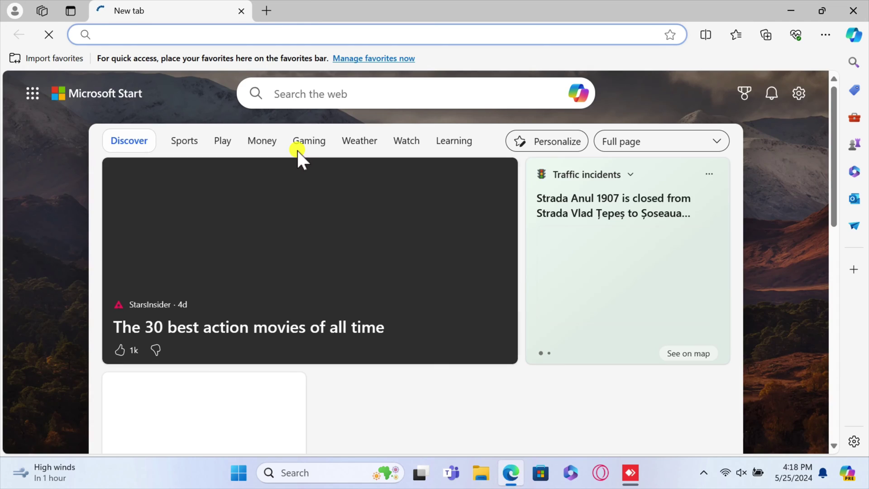
text(vlc download)
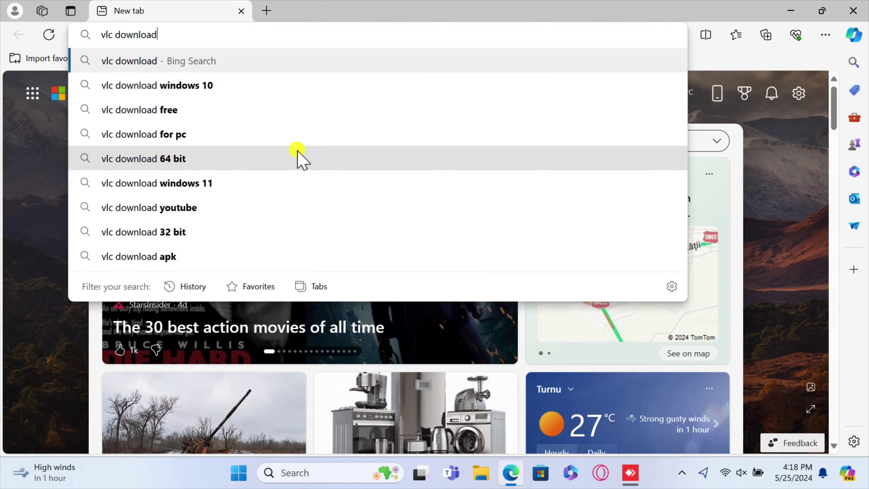
key(Return)
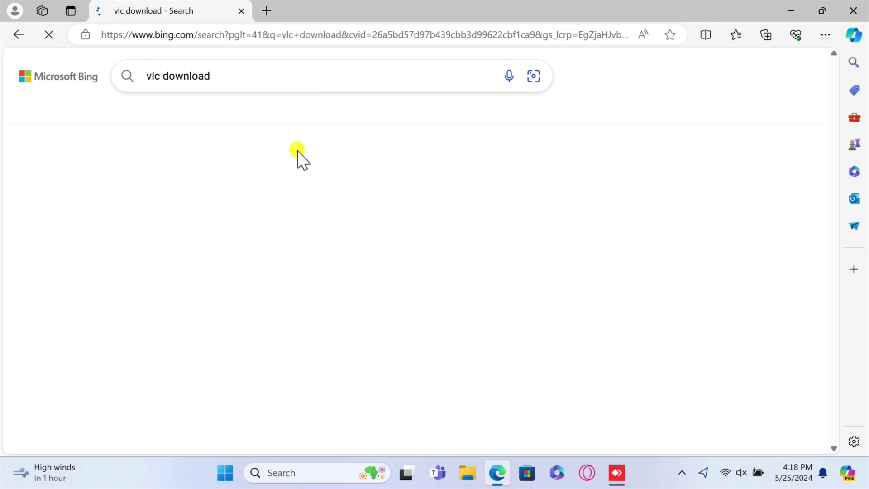
scroll(196, 330, down, 1)
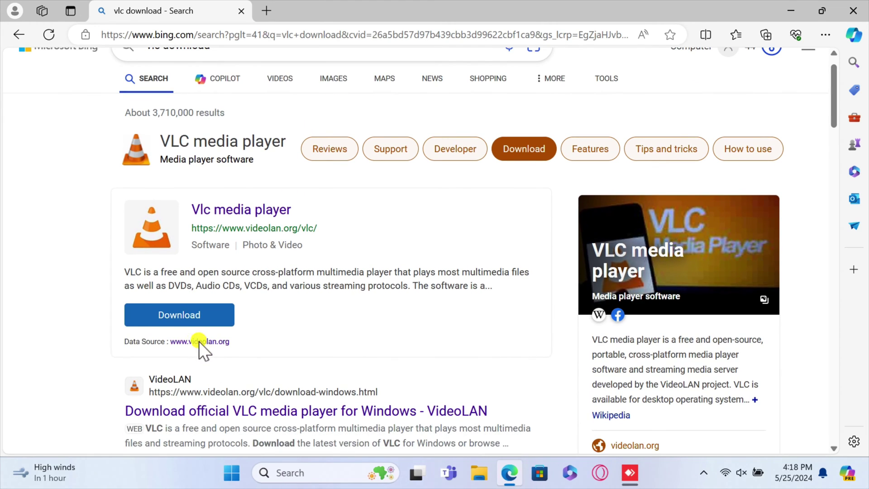
click(189, 302)
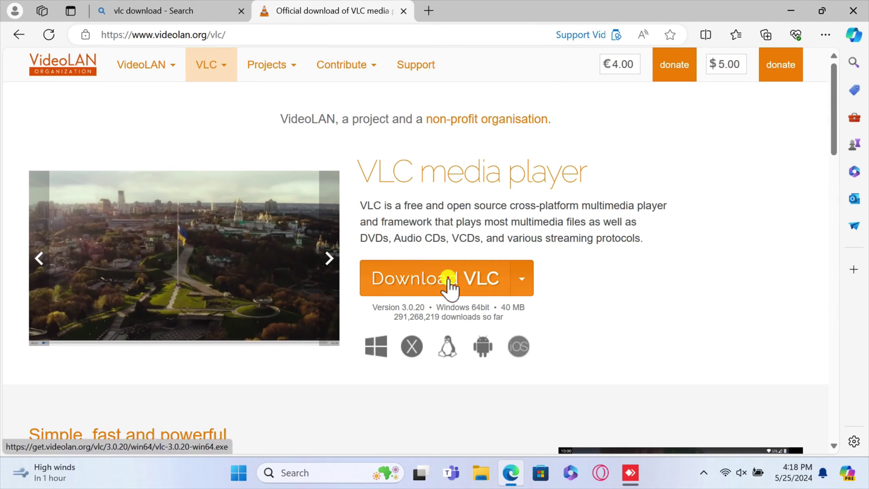
Download the VLC 3.0.20 installer for Windows 64-bit and run it, allowing it to make changes to the device.
click(448, 278)
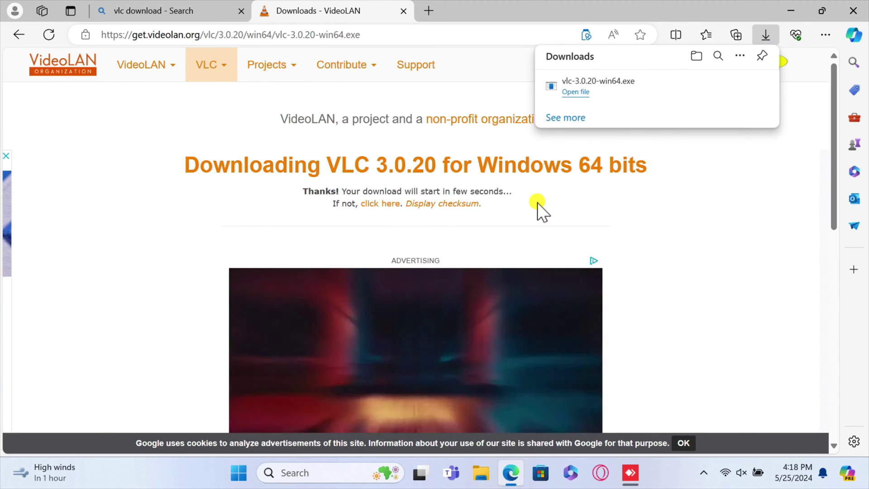
click(584, 95)
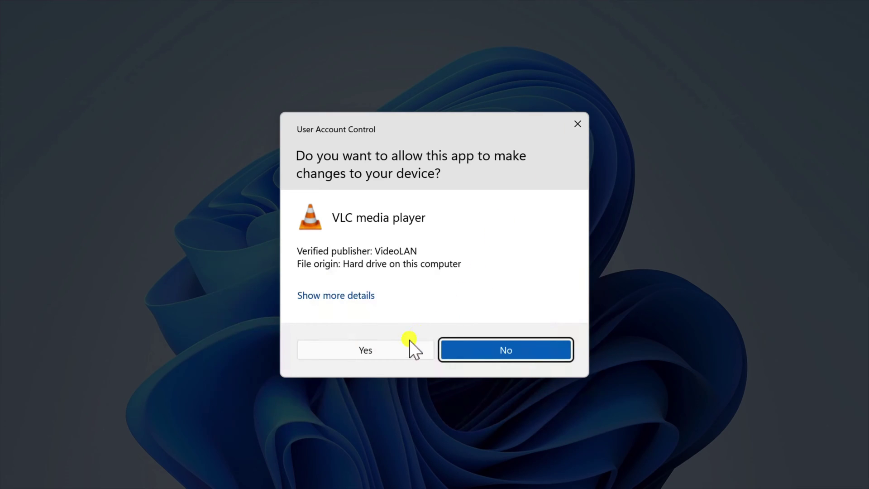
click(390, 351)
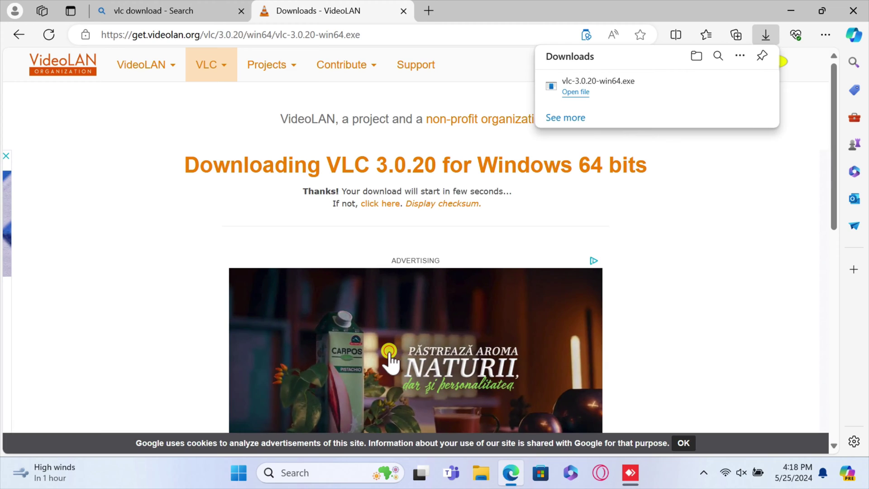
click(447, 265)
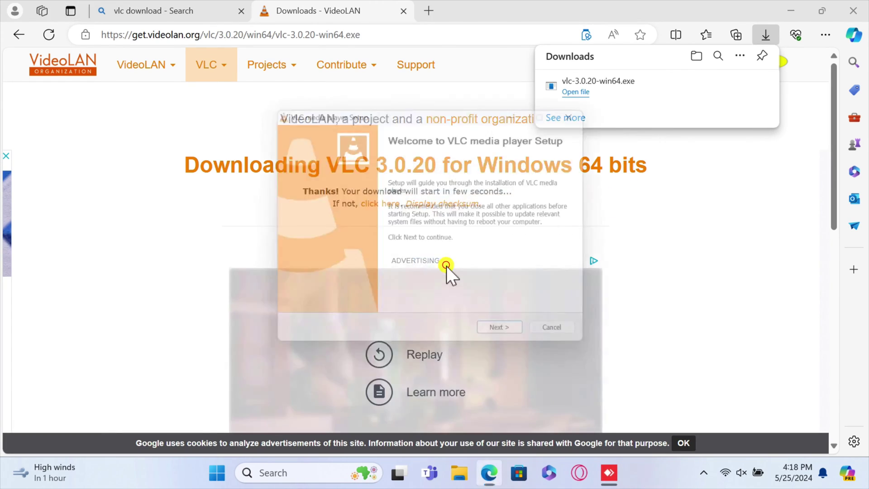
Close the browser, install VLC media player with the default setup options and launch it from its desktop shortcut.
click(853, 10)
click(523, 341)
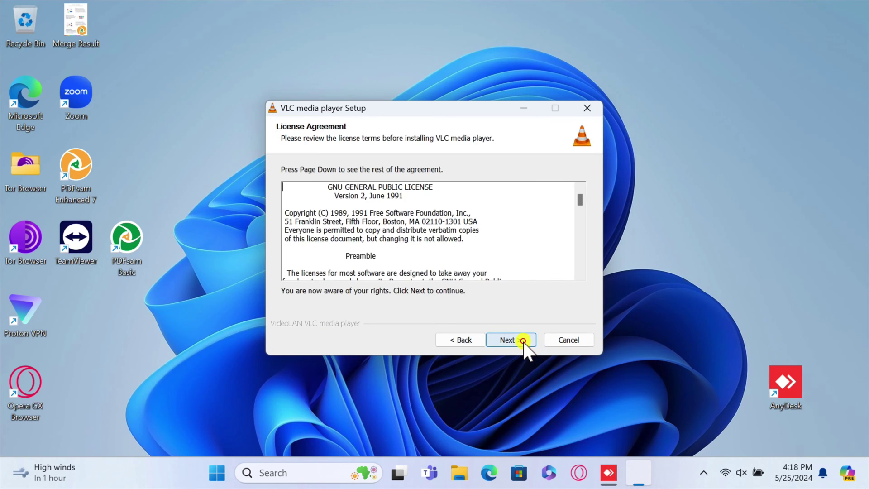
click(523, 341)
click(523, 340)
click(523, 341)
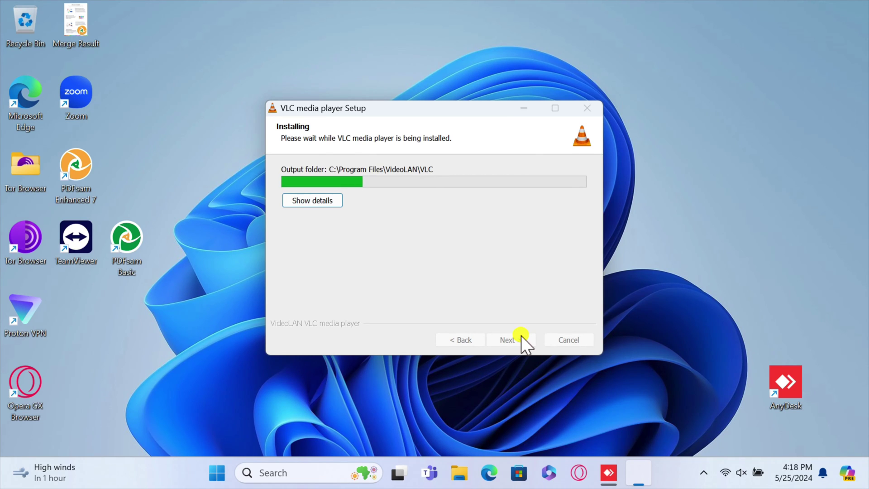
click(521, 338)
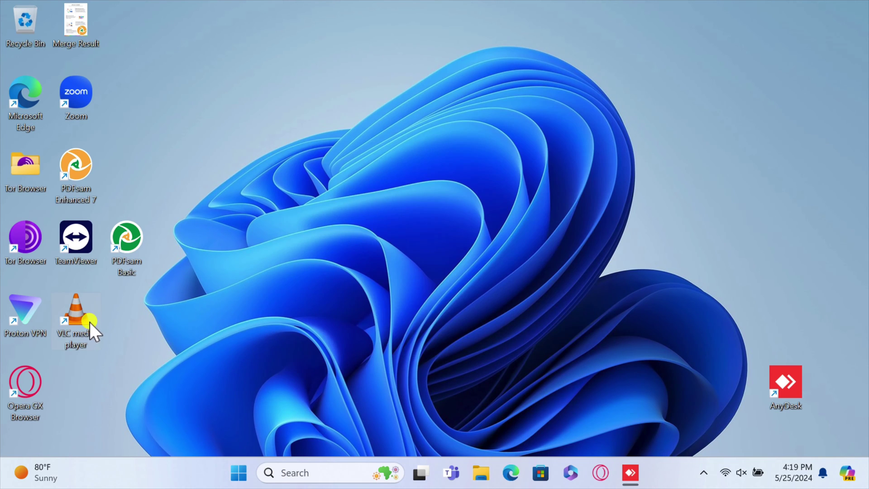
double_click(83, 320)
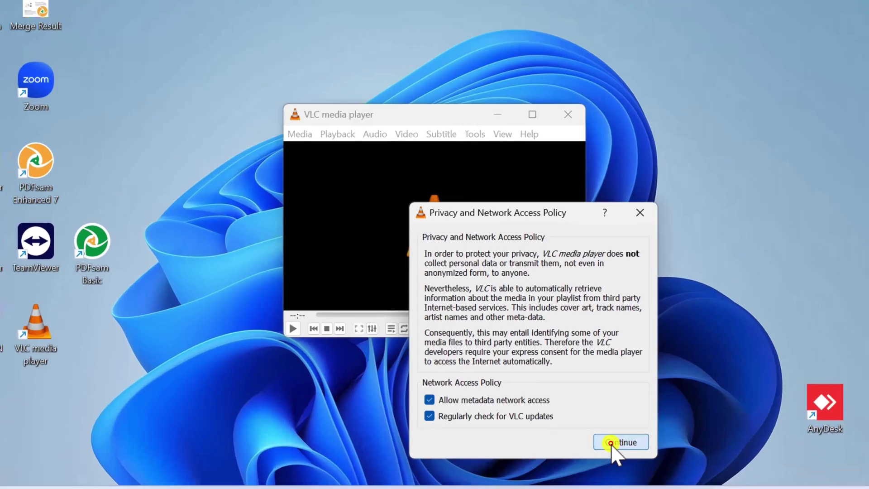
Accept VLC's privacy and network access policy, and load IMG_1828 from Documents as the source to convert.
click(588, 417)
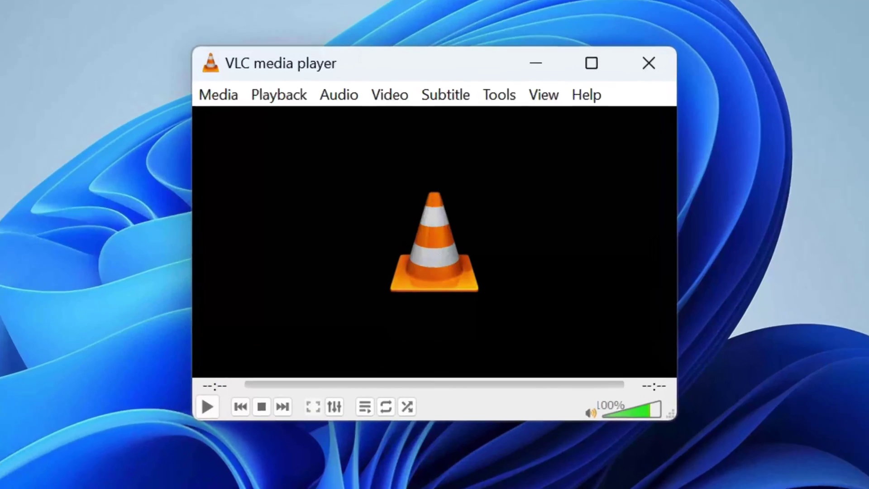
click(211, 89)
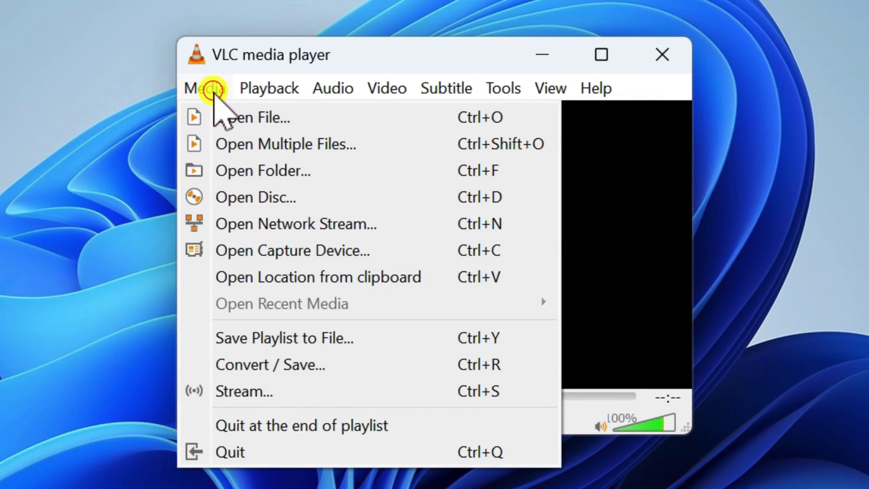
click(306, 357)
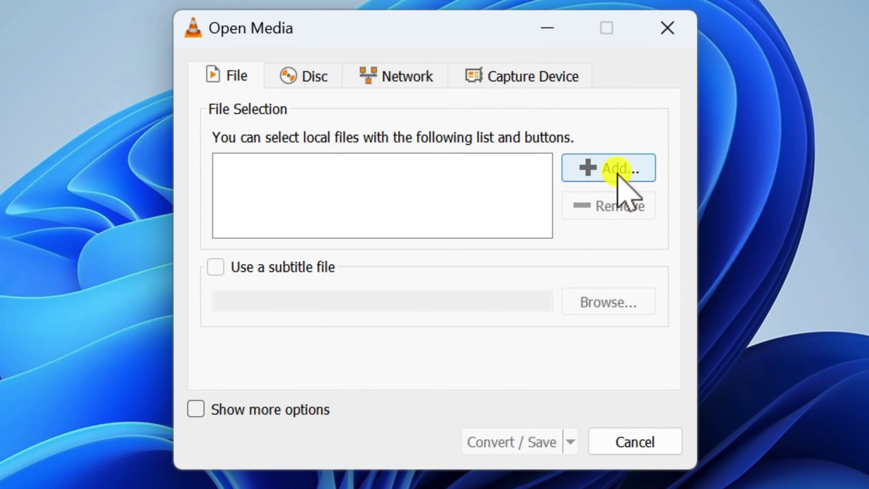
click(616, 171)
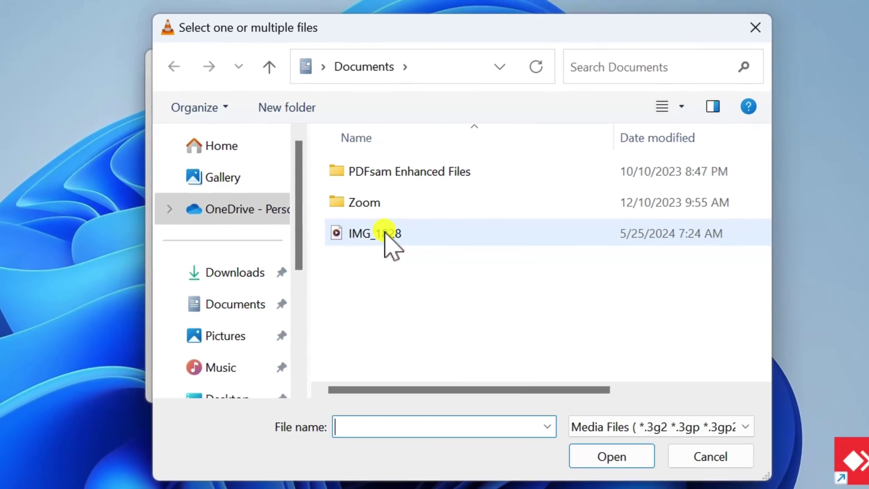
double_click(378, 240)
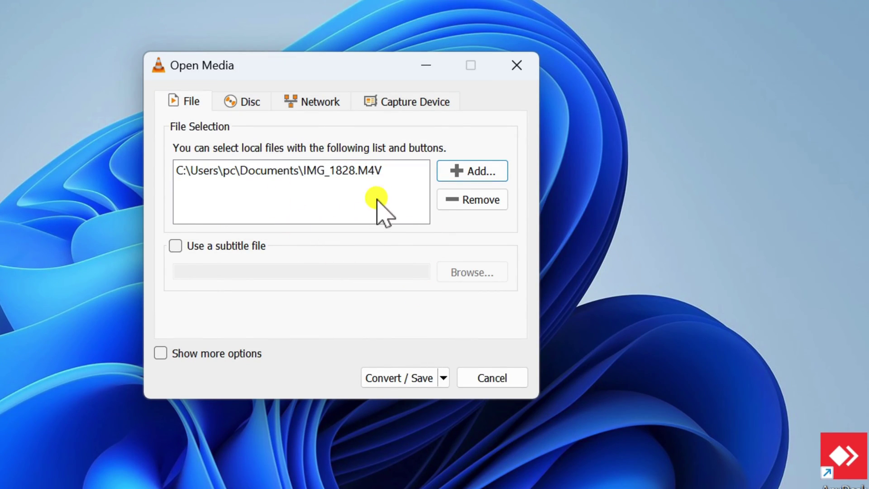
click(411, 379)
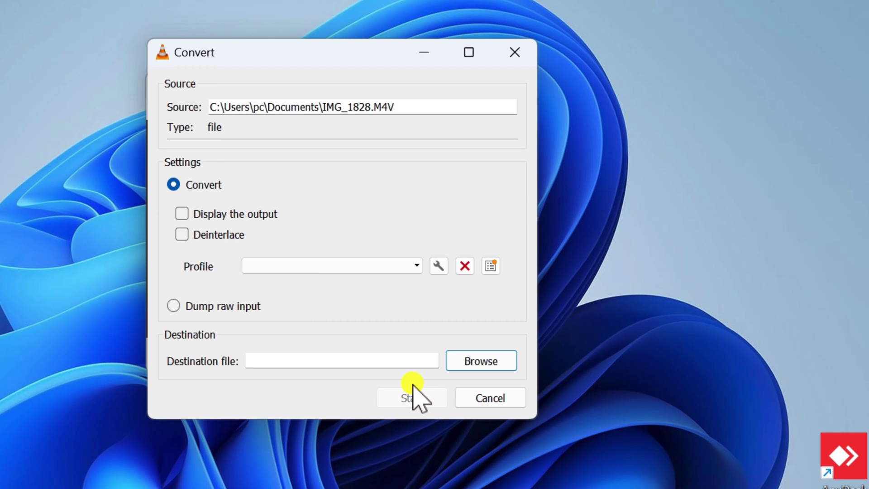
Create a conversion profile named "no audio" with AVI encapsulation and audio disabled.
click(438, 270)
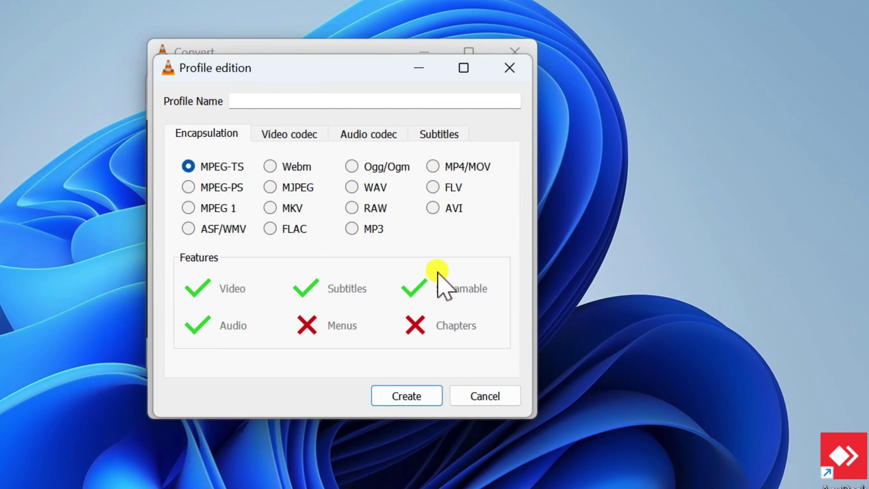
click(433, 208)
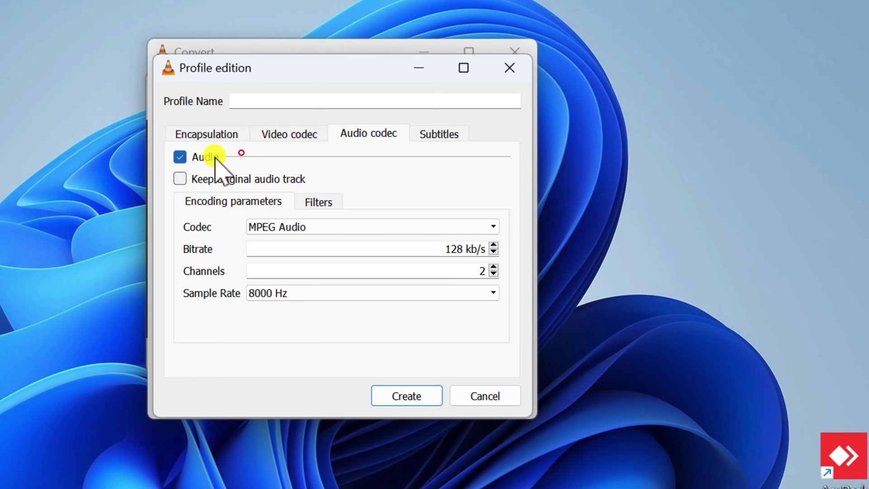
click(214, 156)
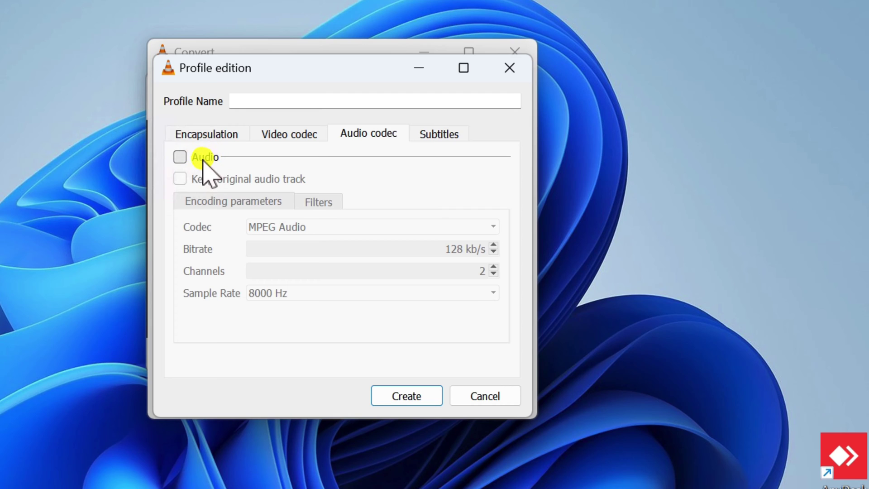
click(215, 133)
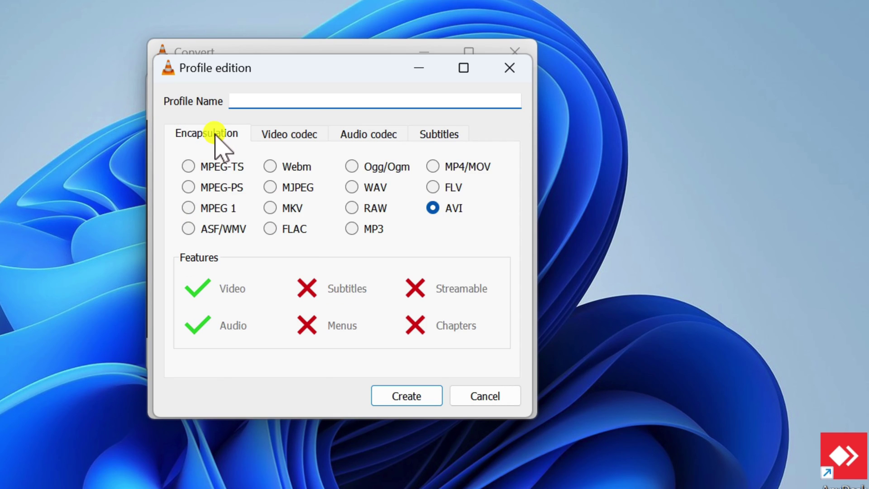
click(272, 97)
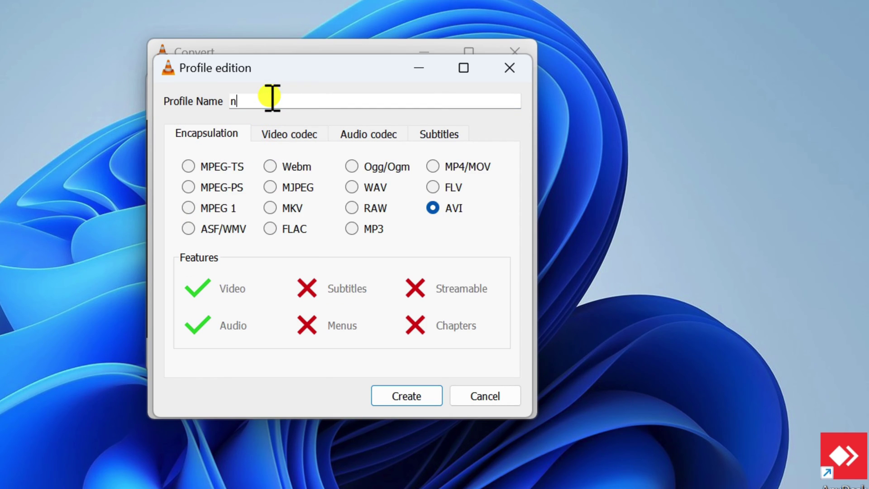
text(no audio)
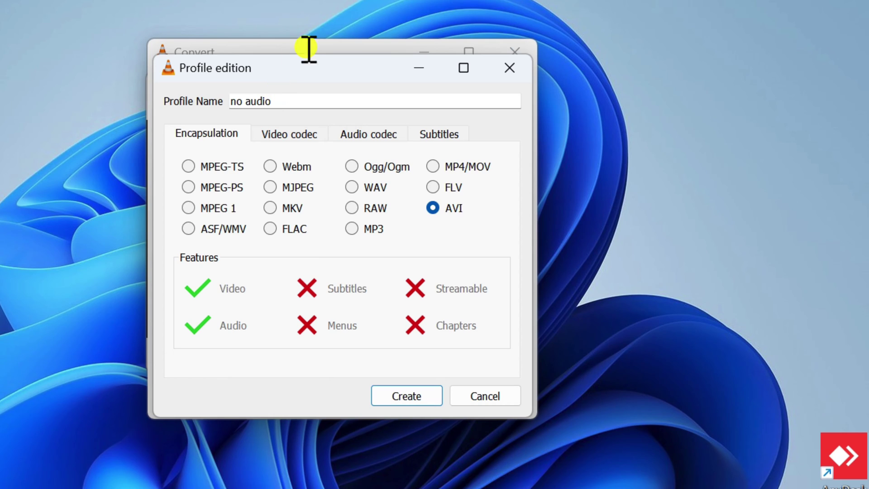
click(415, 391)
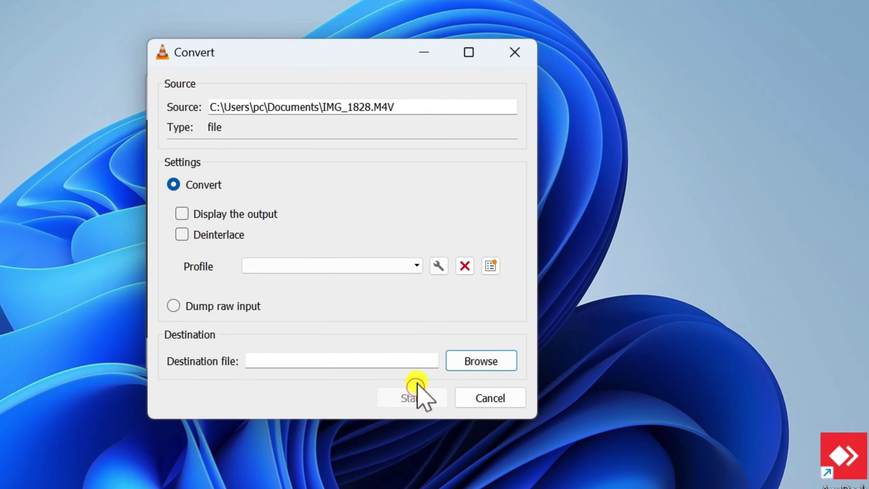
Select the "no audio" profile for the conversion.
click(417, 267)
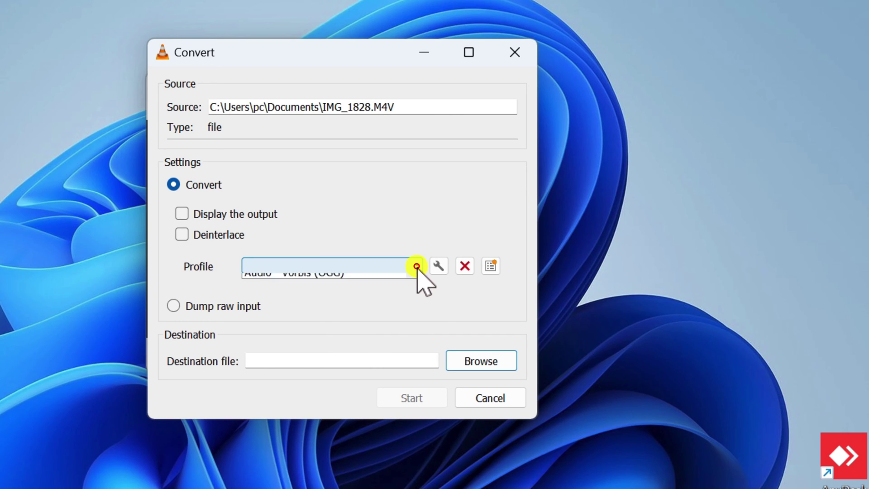
drag(413, 316, 410, 391)
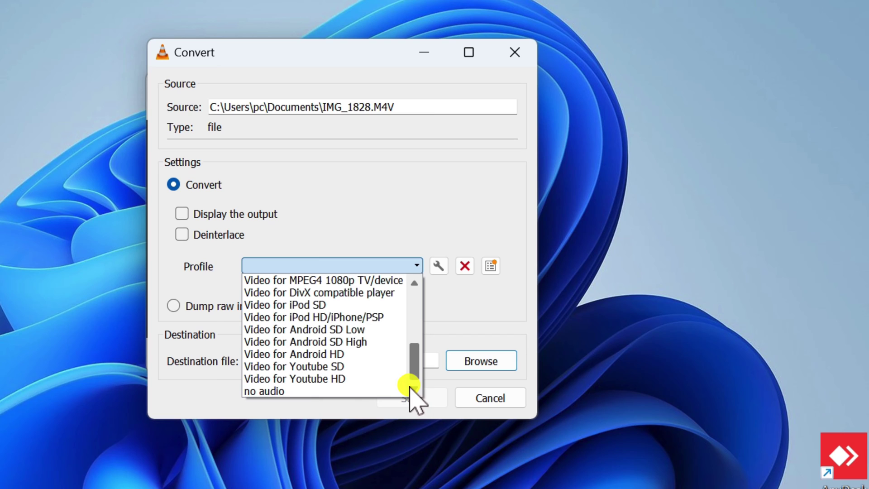
click(285, 390)
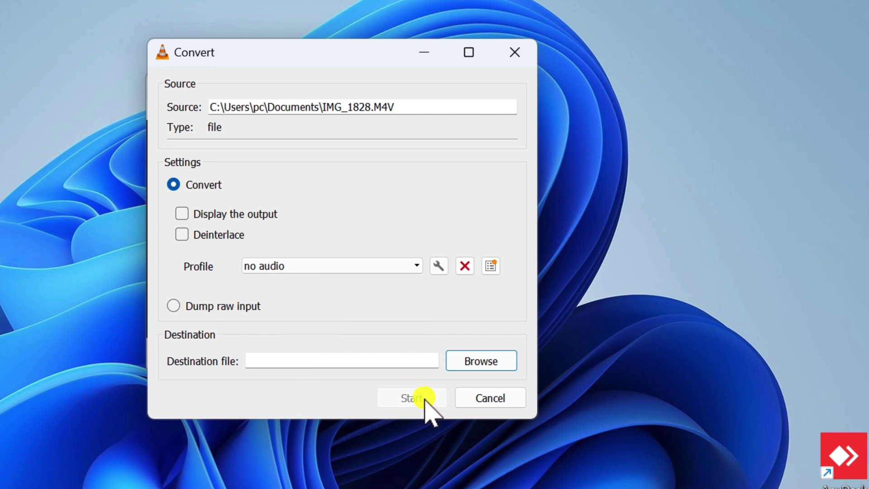
Set the destination file to IMG_1828-noaudio.mp4 in Documents and start the conversion.
click(474, 364)
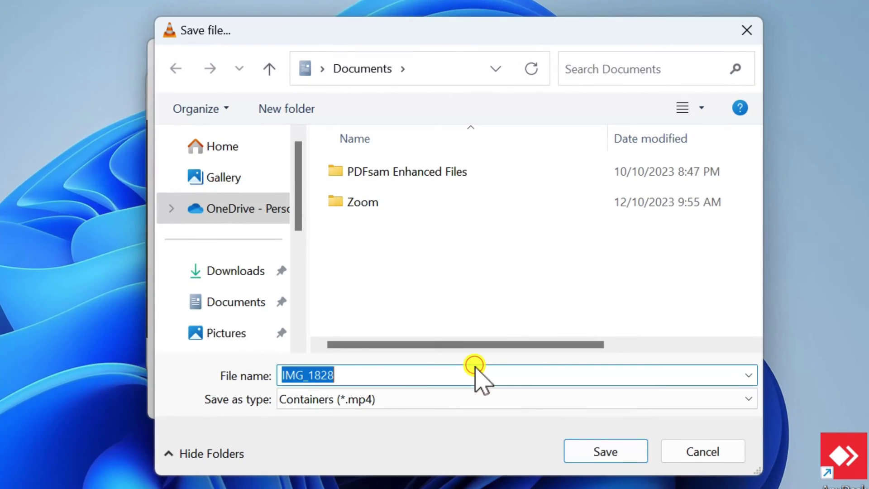
click(415, 372)
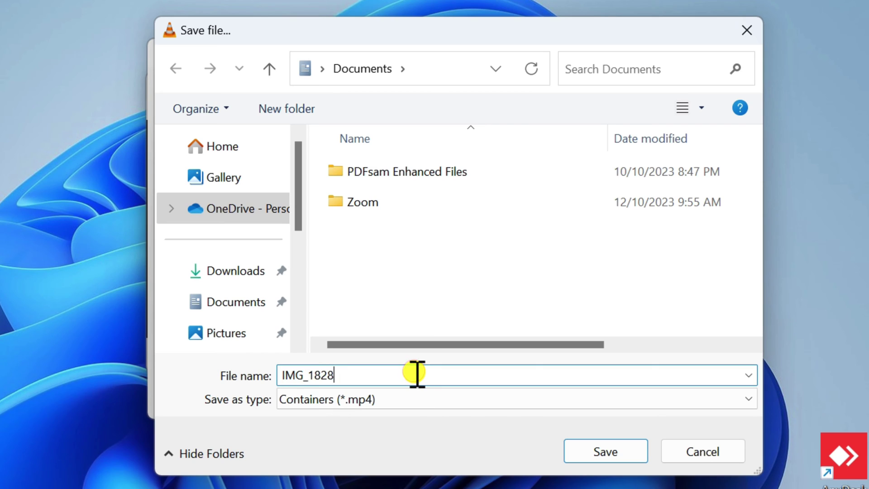
text(-noaudio)
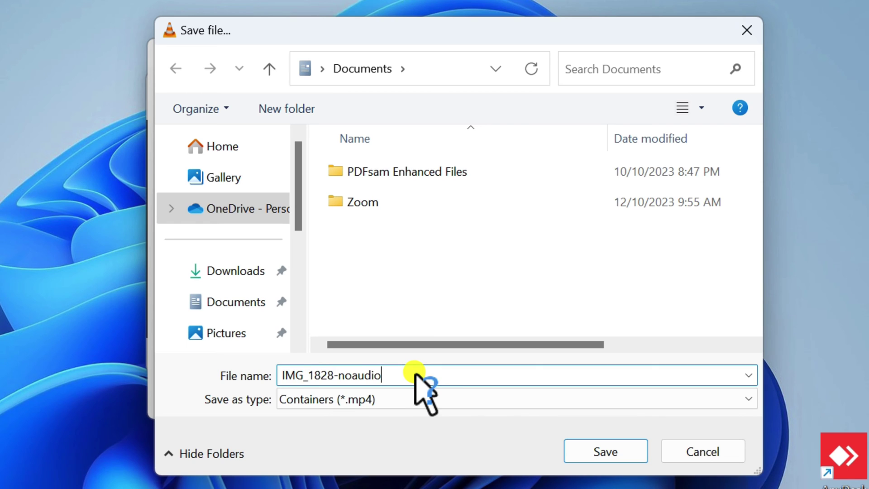
click(602, 454)
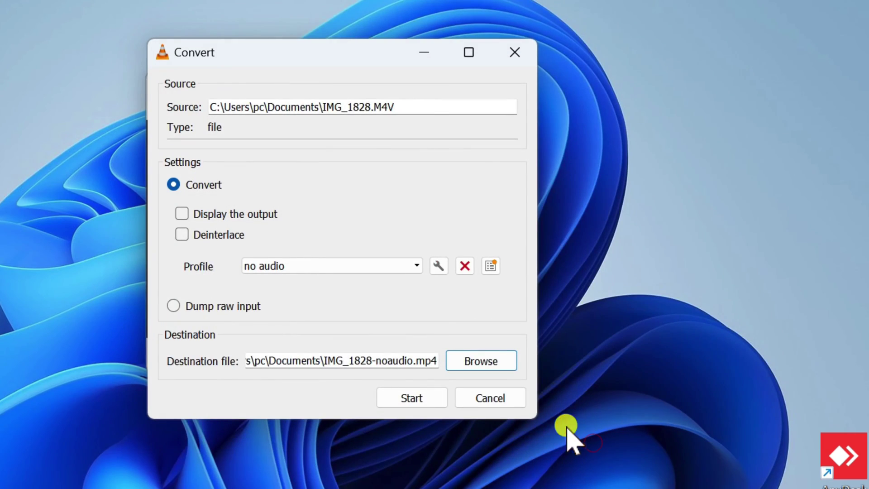
click(412, 399)
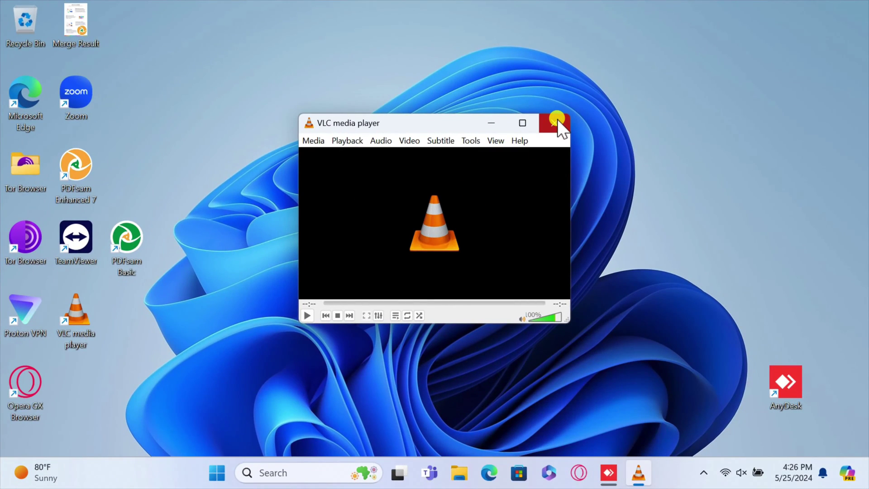
Close VLC media player and open the Documents folder in File Explorer.
click(558, 118)
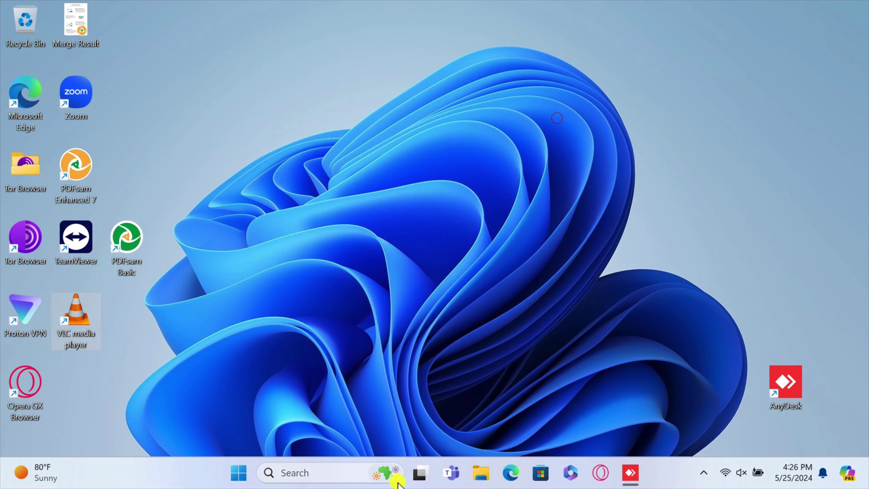
click(471, 475)
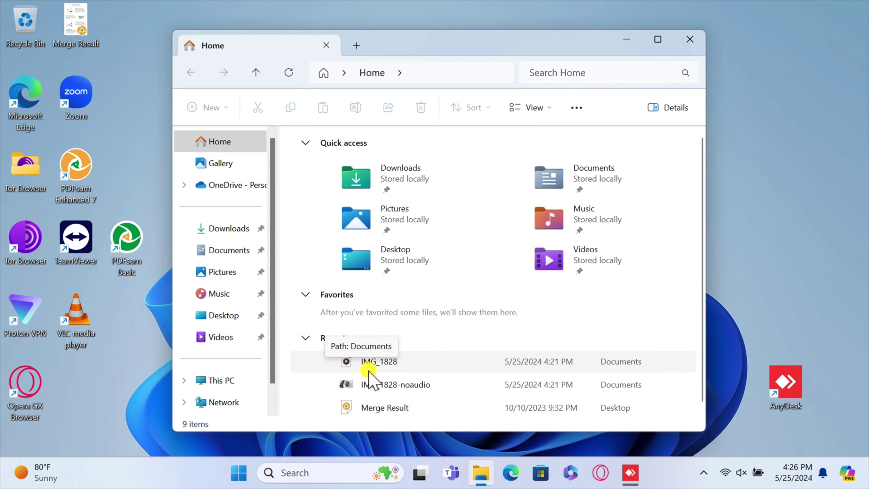
click(235, 251)
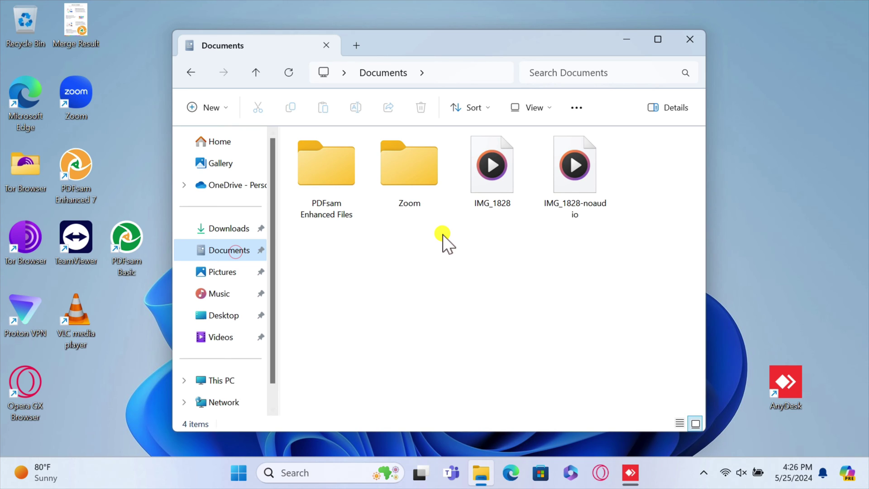
Open the IMG_1828 video from Documents with Microsoft Clipchamp and accept all cookies.
right_click(497, 178)
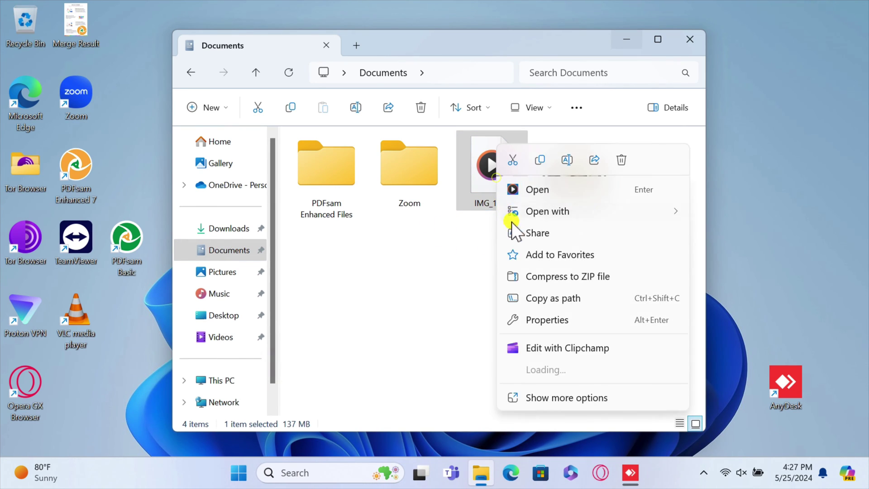
mouse_move(572, 216)
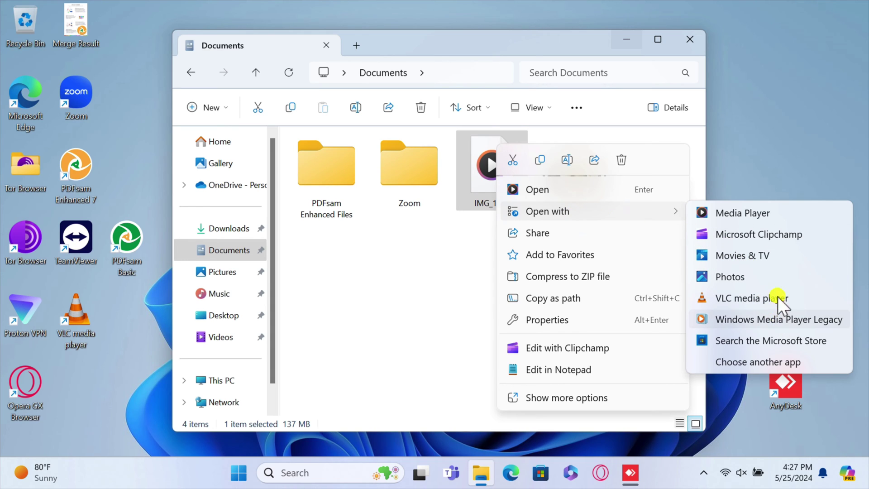
click(762, 240)
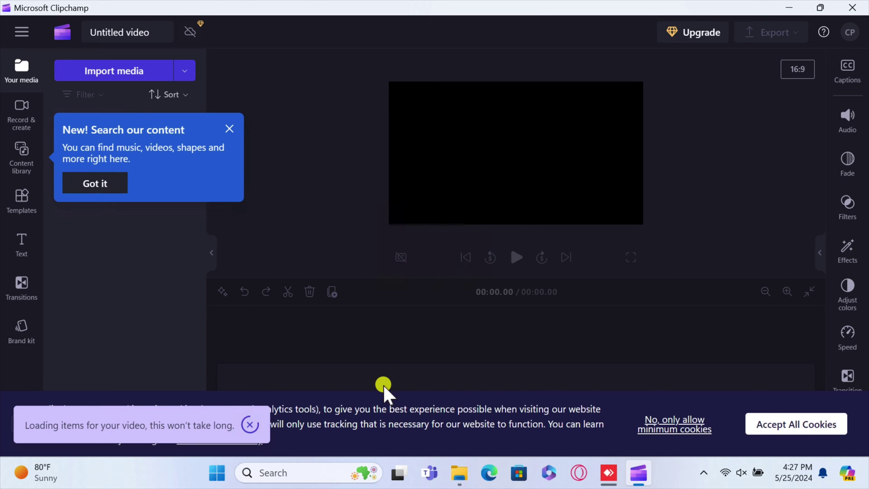
click(793, 424)
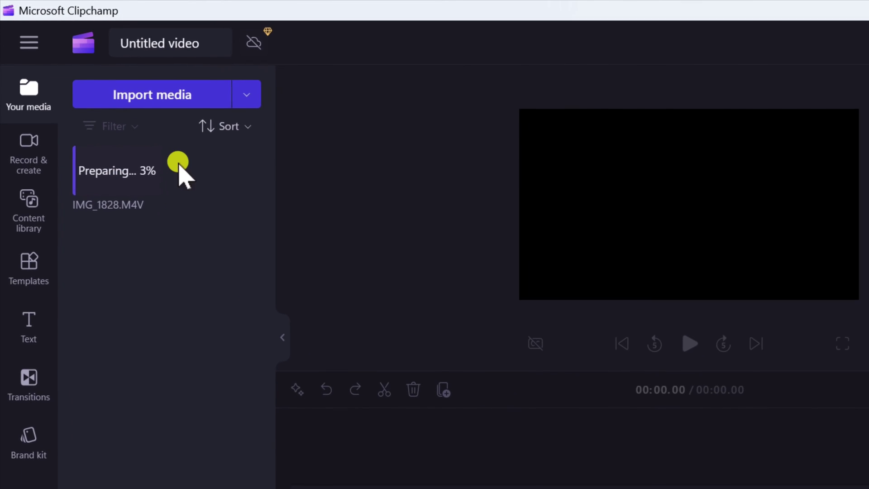
Import the IMG_1828 video from the Documents folder into the Clipchamp project's media.
click(174, 99)
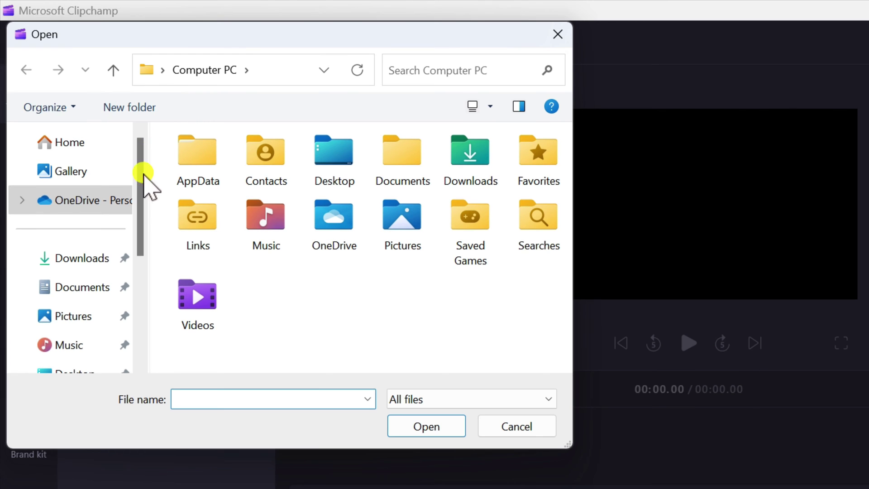
click(100, 288)
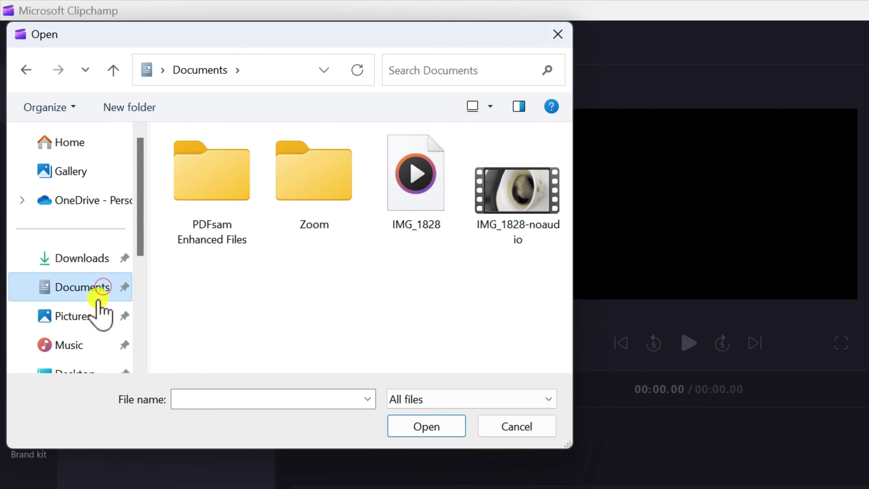
double_click(398, 186)
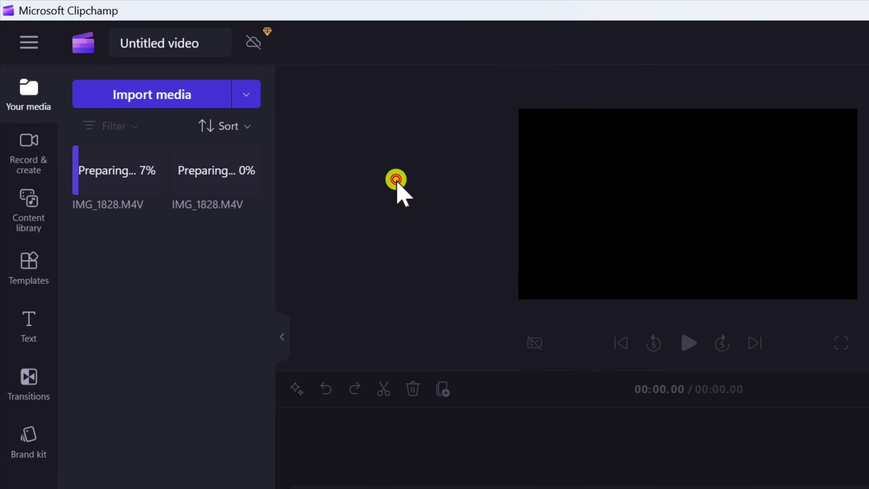
Add the imported IMG_1828.M4V video to the timeline.
click(228, 179)
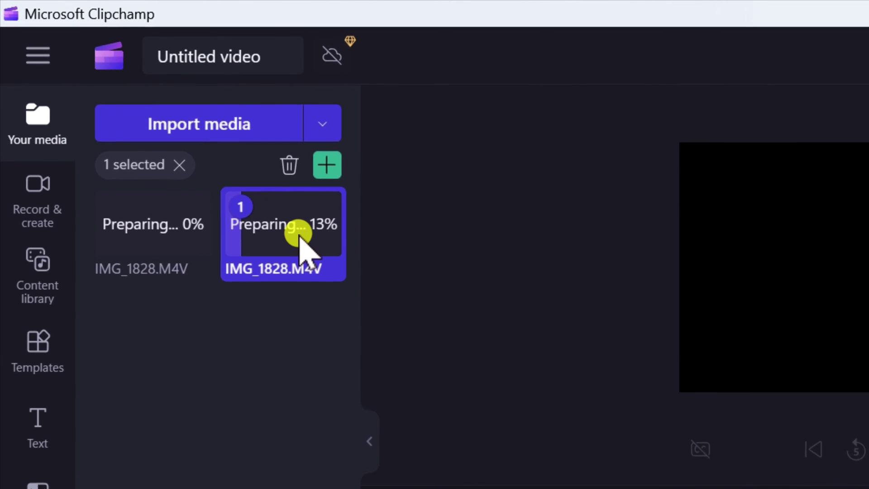
click(281, 232)
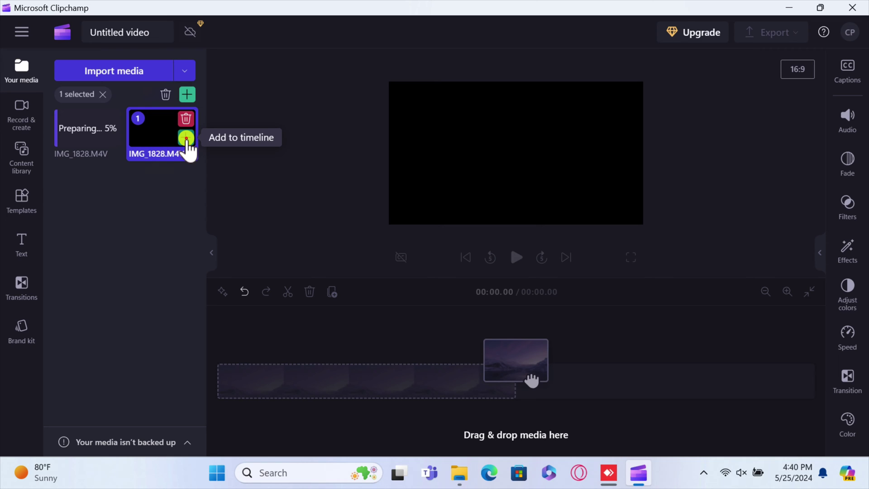
click(186, 138)
Mute the audio of the IMG_1828 clip on the timeline.
click(425, 388)
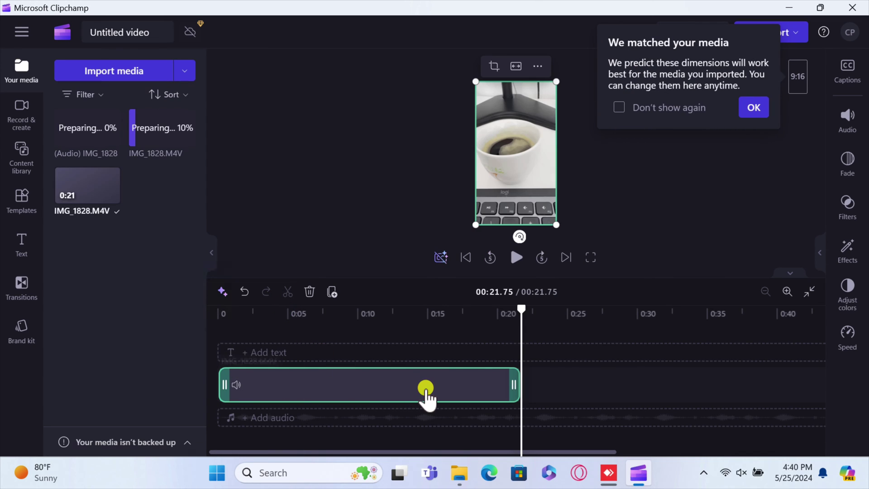
right_click(426, 388)
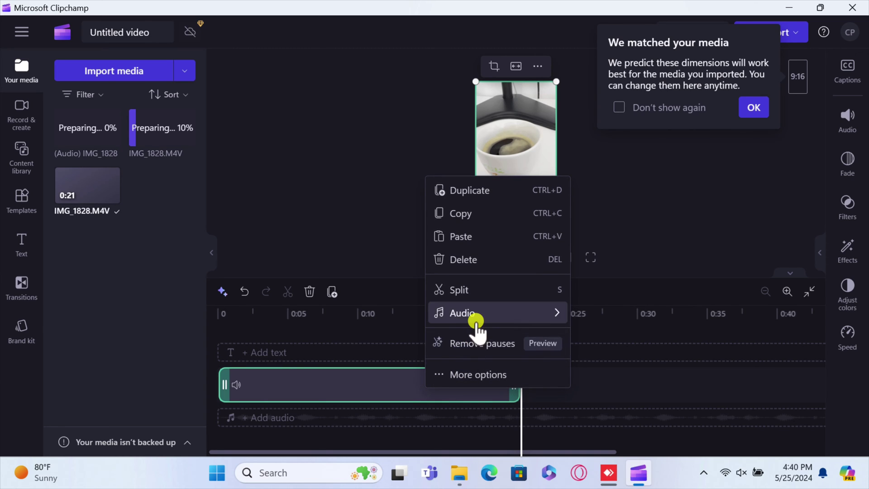
mouse_move(475, 320)
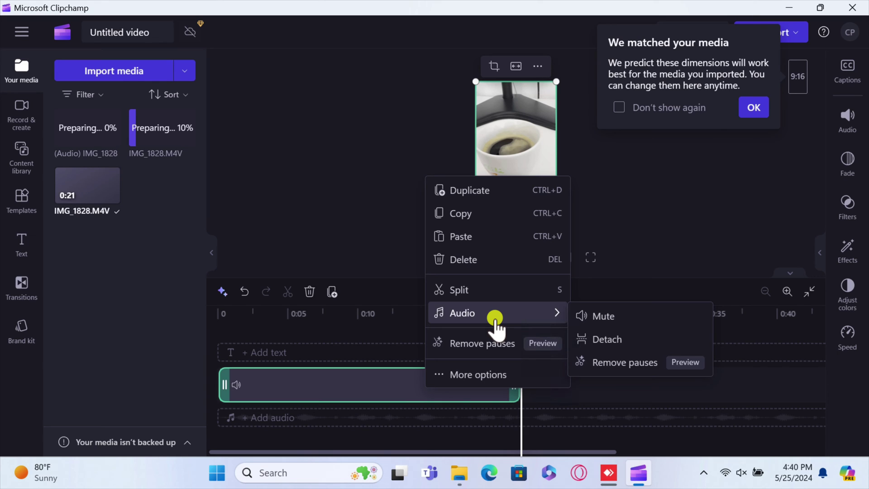
click(602, 317)
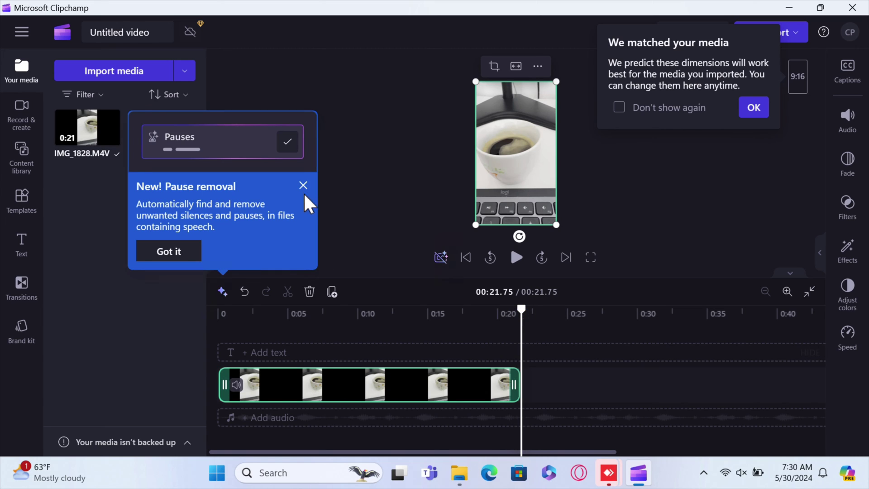
Dismiss the pause removal and matched dimensions notices and detach the audio from the IMG_1828 clip on the timeline.
click(304, 190)
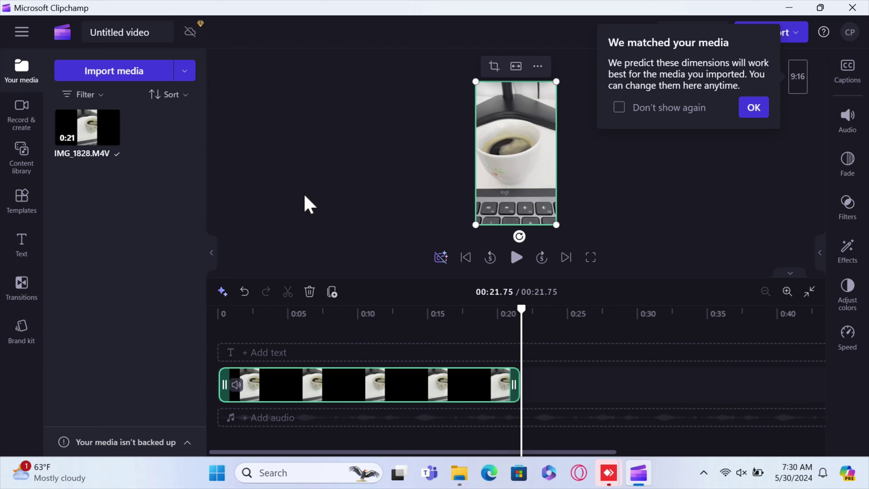
click(754, 109)
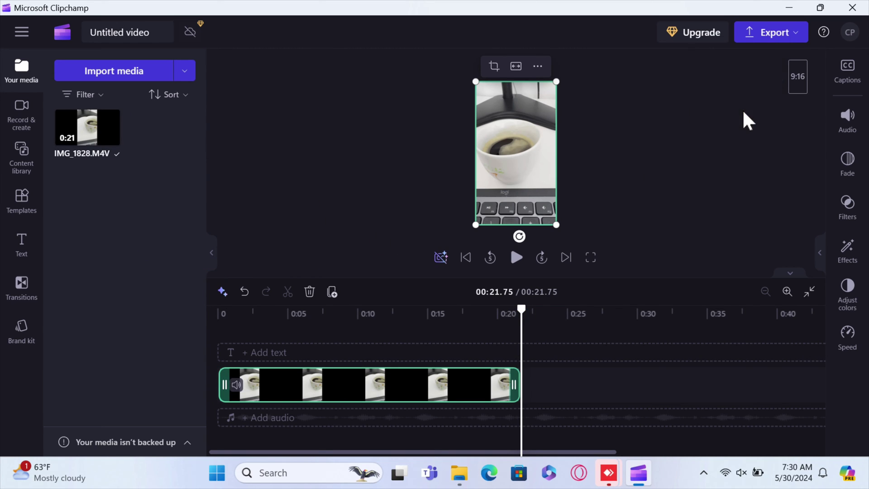
right_click(384, 398)
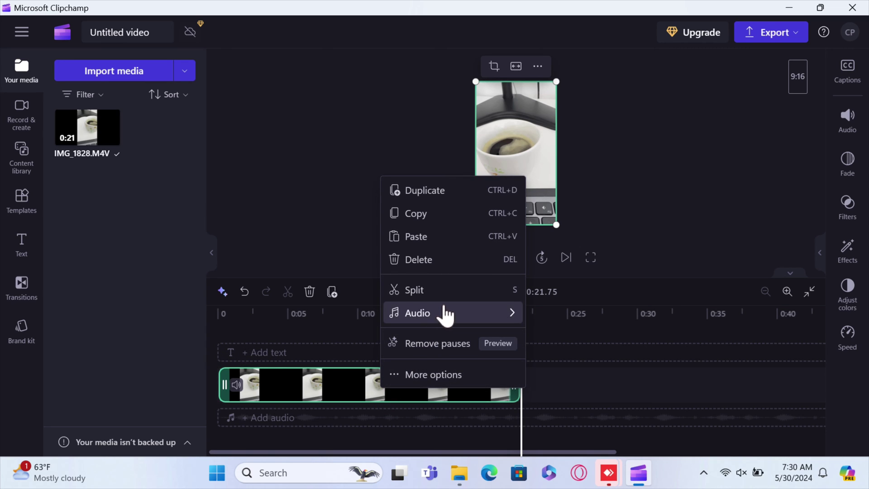
mouse_move(446, 314)
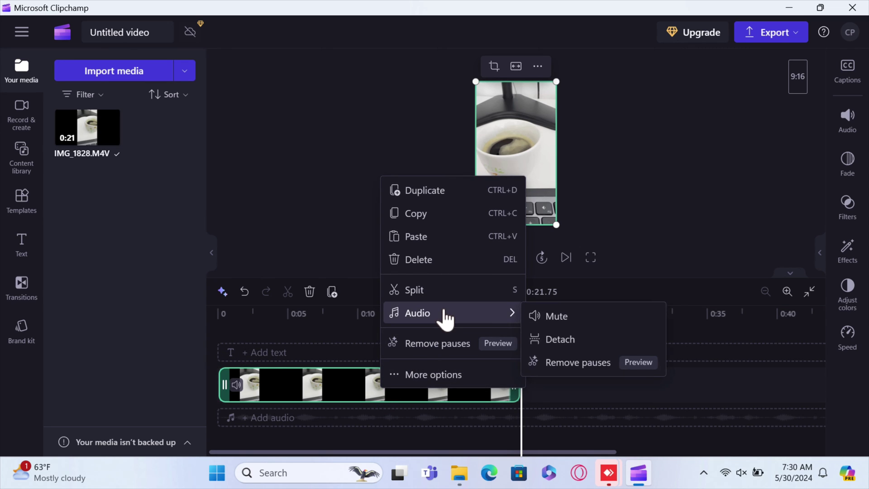
click(563, 339)
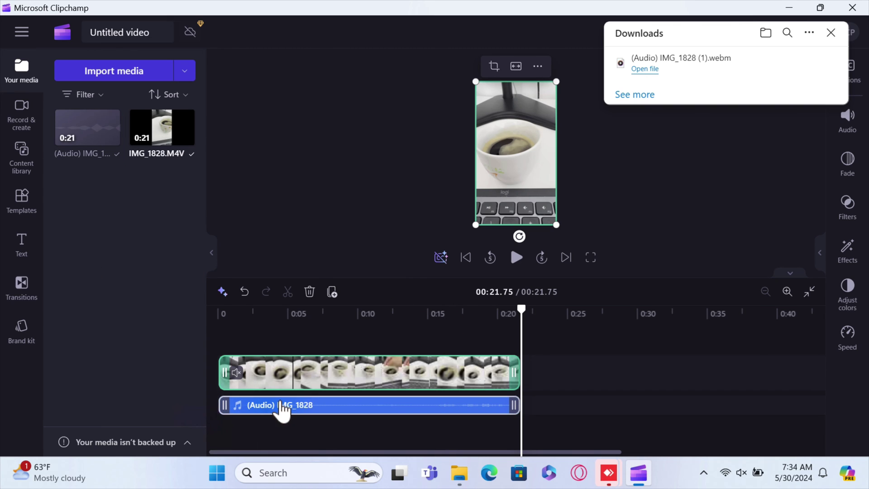
Split the detached IMG_1828 audio at about 00:03.39 on the timeline.
drag(522, 329, 264, 318)
click(267, 409)
right_click(266, 411)
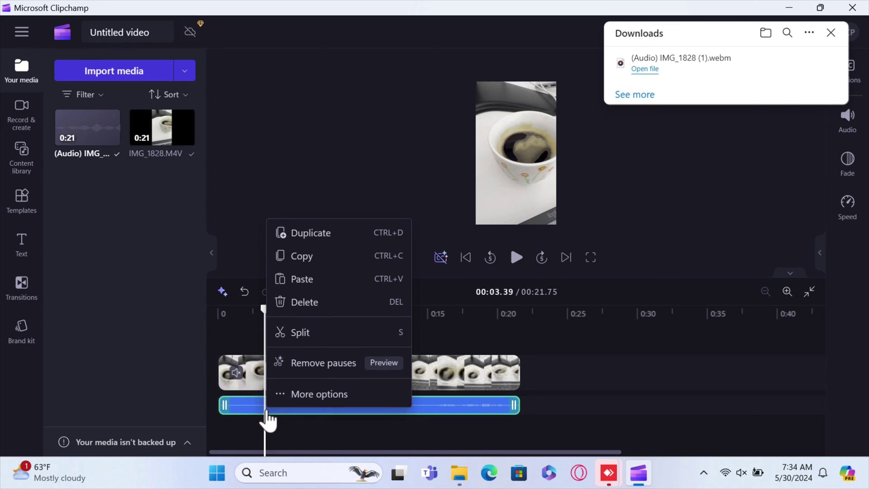
click(316, 340)
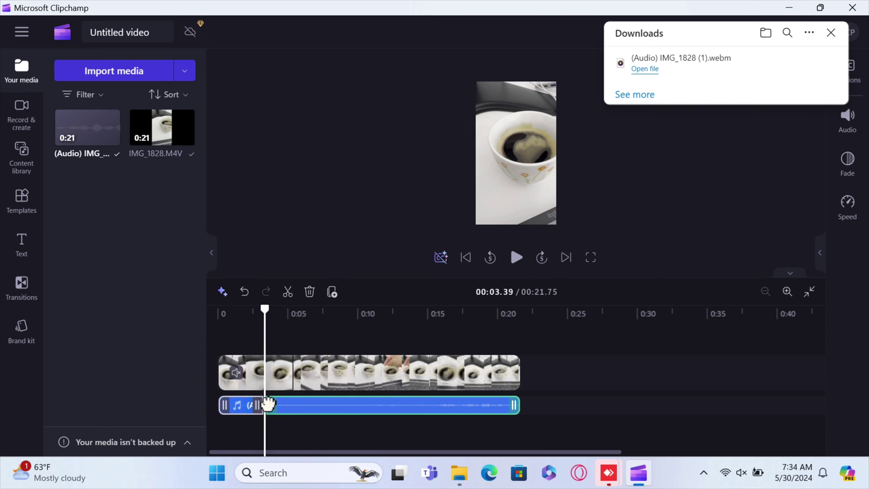
Split the remaining longer audio segment at about 00:10.03 on the timeline.
drag(265, 309, 358, 312)
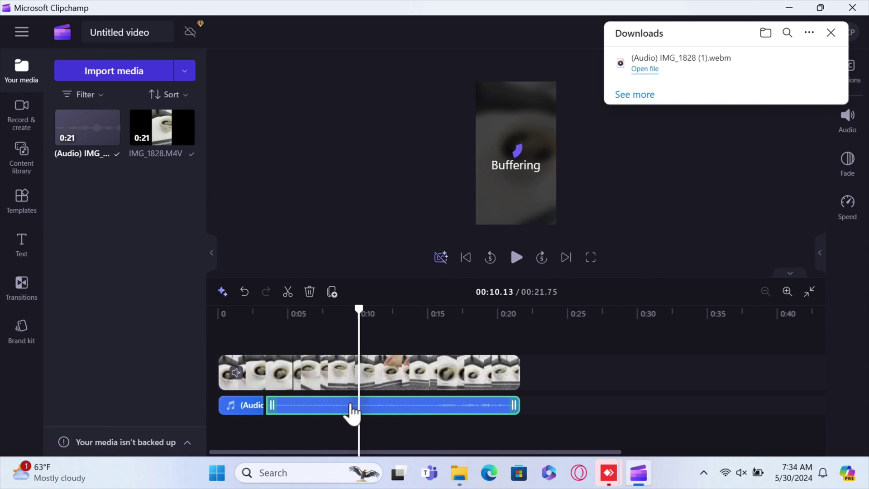
drag(359, 416, 358, 410)
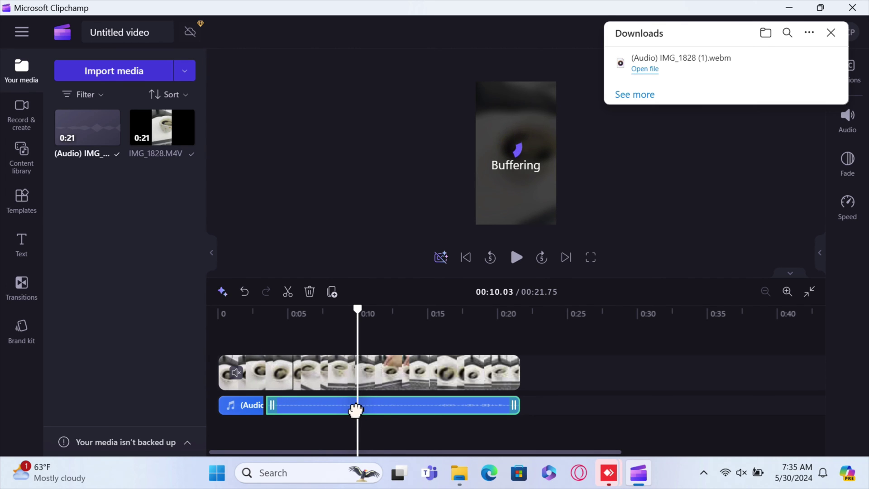
right_click(357, 421)
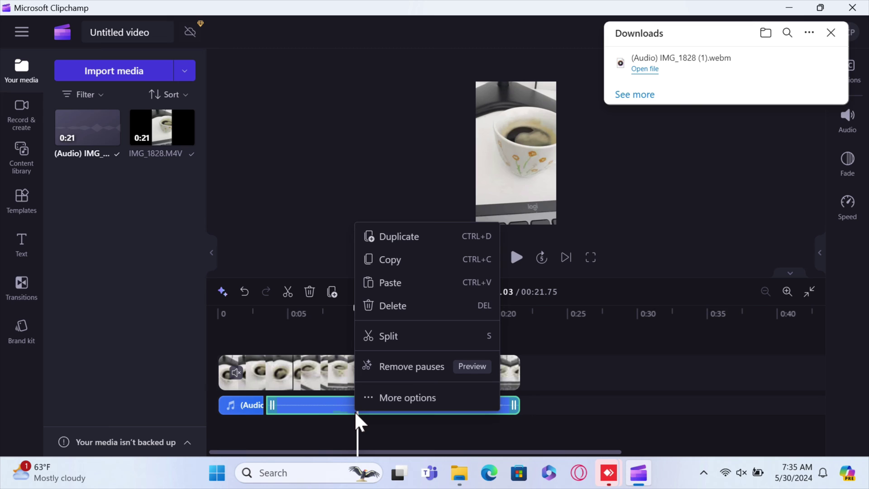
click(389, 336)
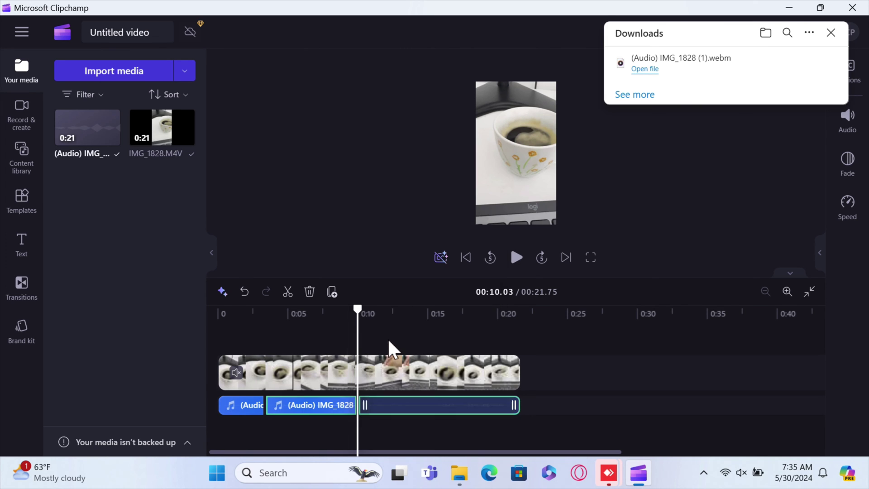
Delete the middle audio segment between the two splits.
drag(358, 314, 382, 314)
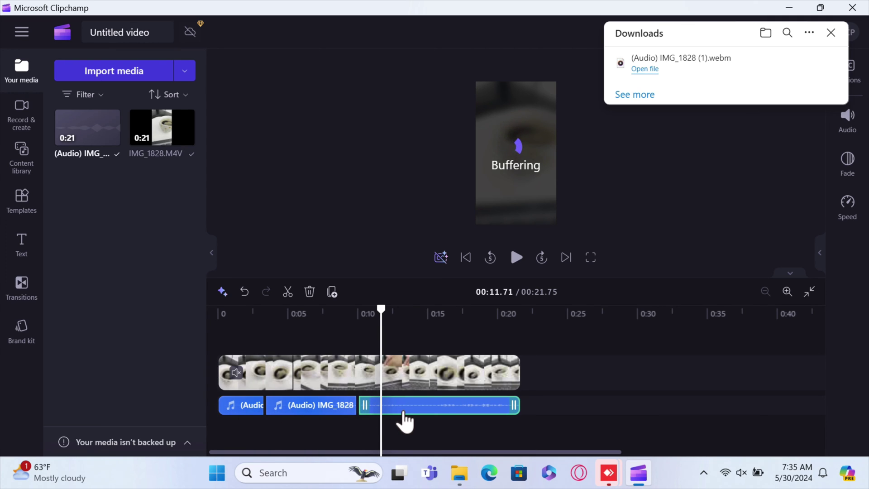
right_click(327, 412)
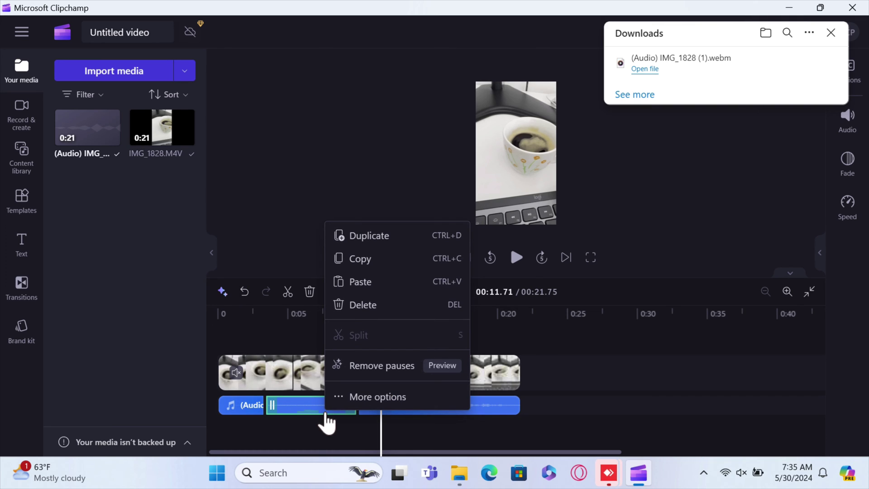
click(355, 308)
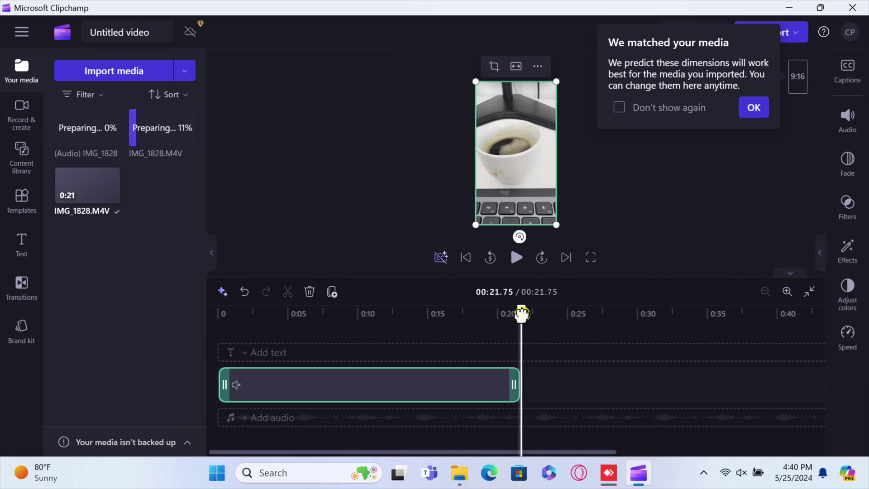
Dismiss the matched dimensions notice and export the muted video in 480p quality.
drag(522, 313, 322, 333)
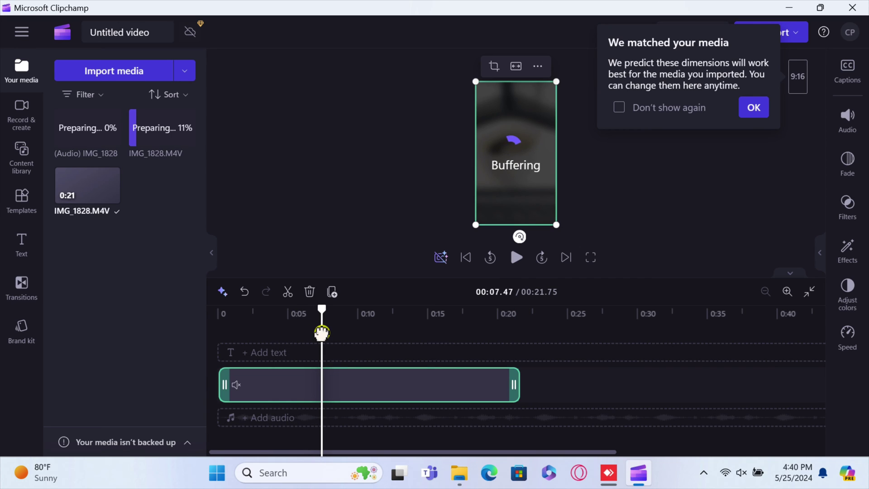
click(745, 109)
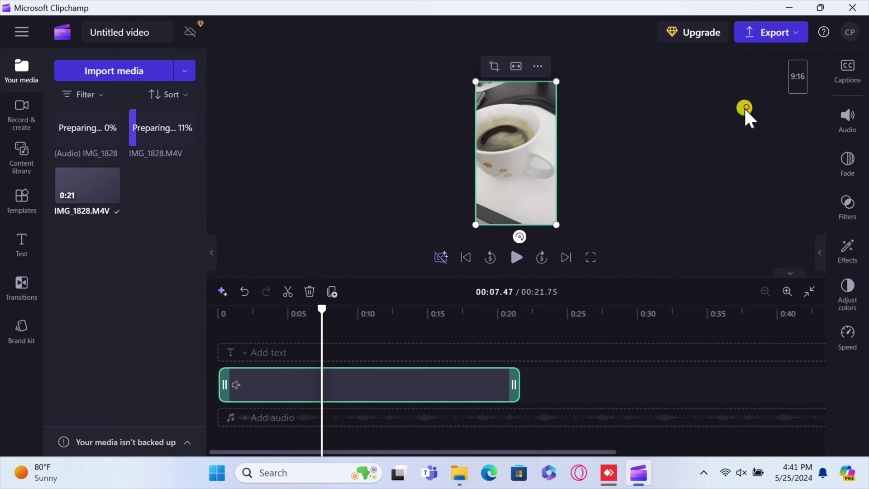
click(776, 34)
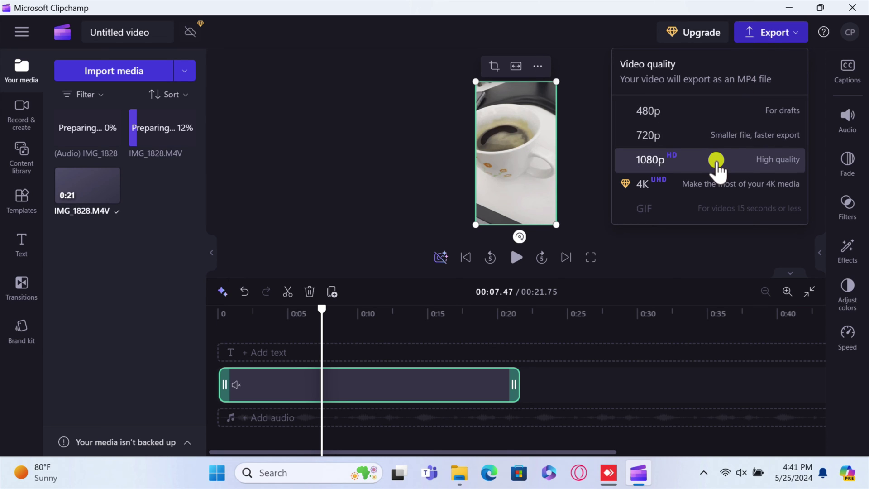
click(715, 115)
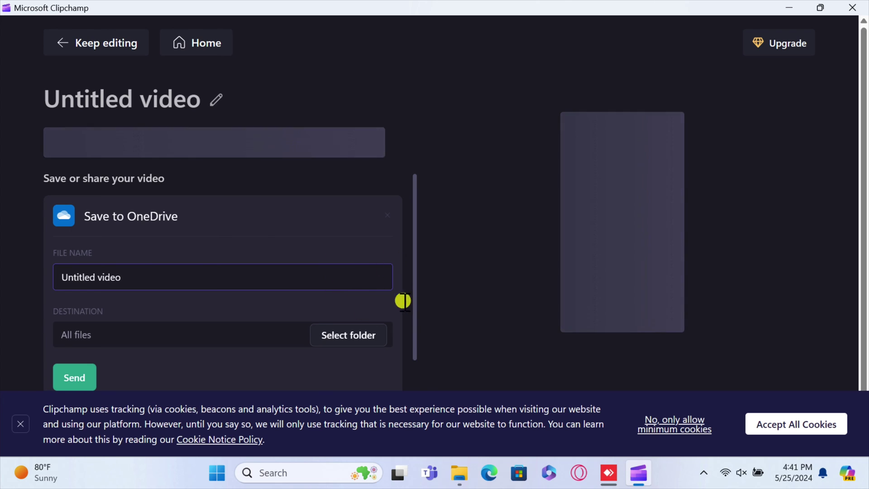
Set the OneDrive destination of the exported video to the Desktop folder and send it there.
click(362, 332)
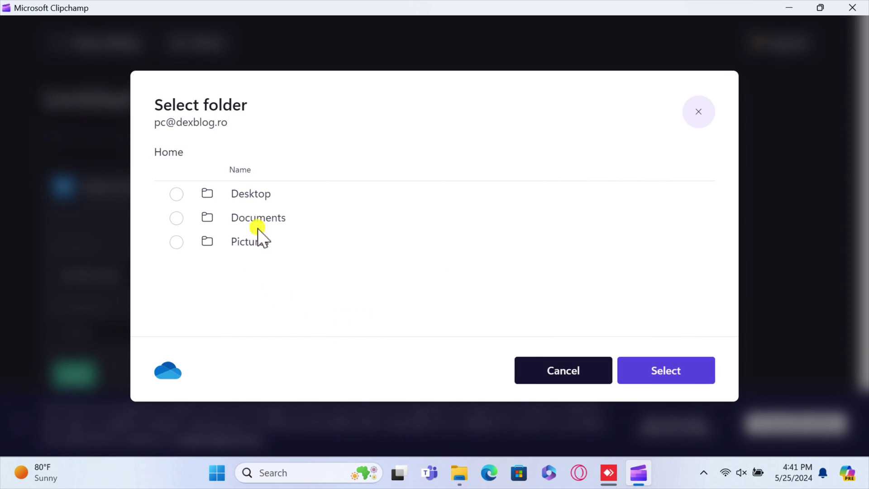
click(265, 195)
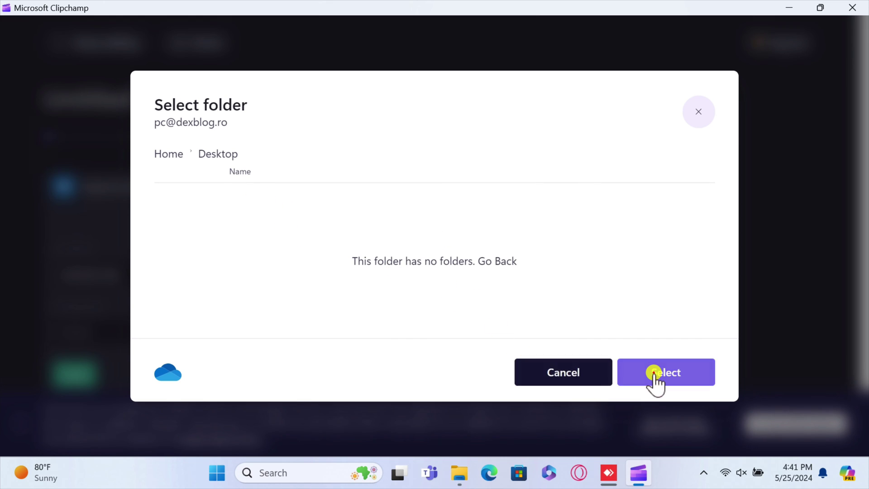
click(653, 372)
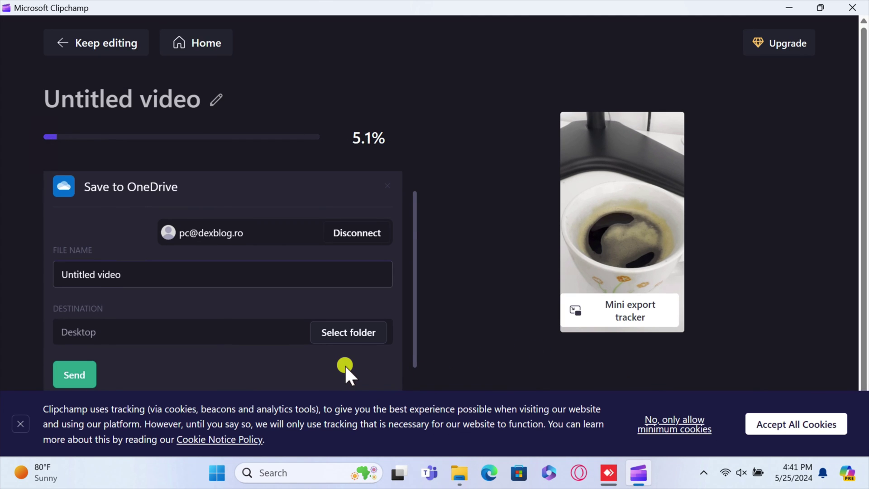
scroll(344, 365, down, 3)
scroll(345, 365, down, 2)
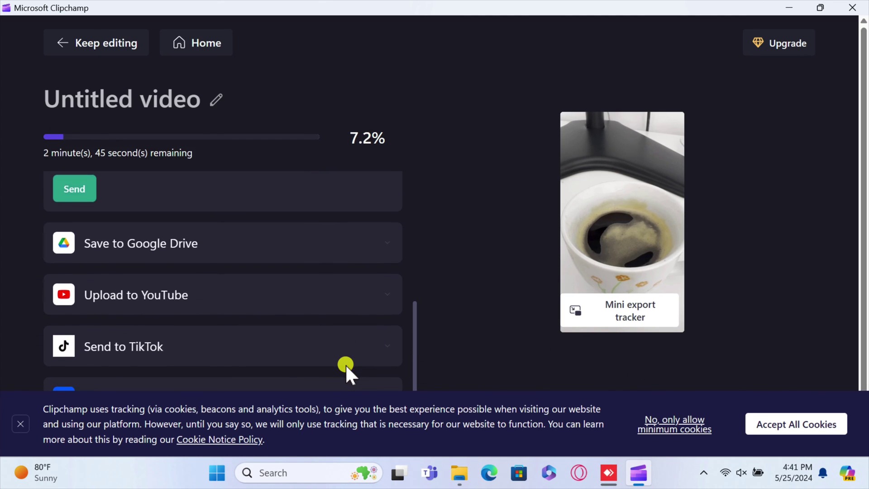
scroll(345, 367, up, 3)
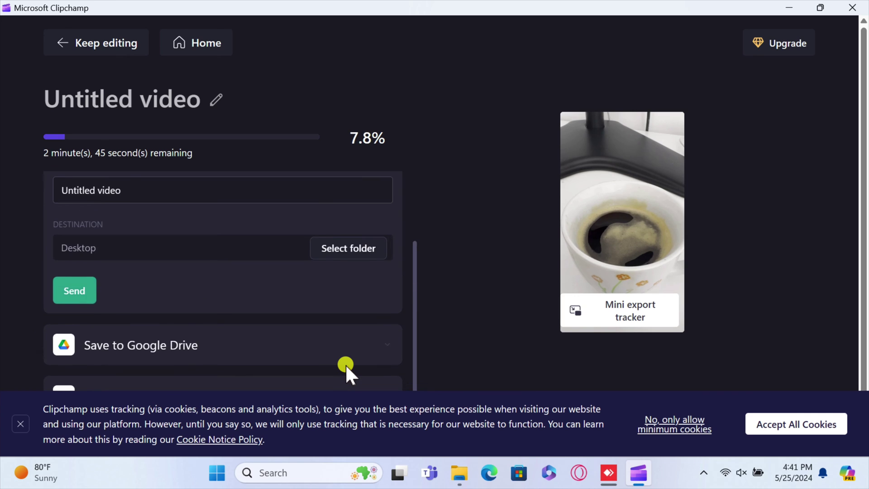
click(78, 304)
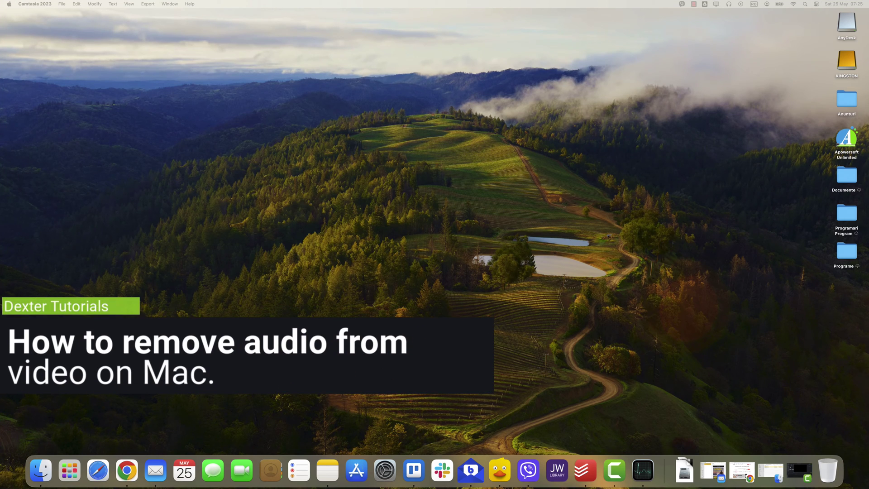
Open the App Store on the Mac and search for "imovie".
click(356, 473)
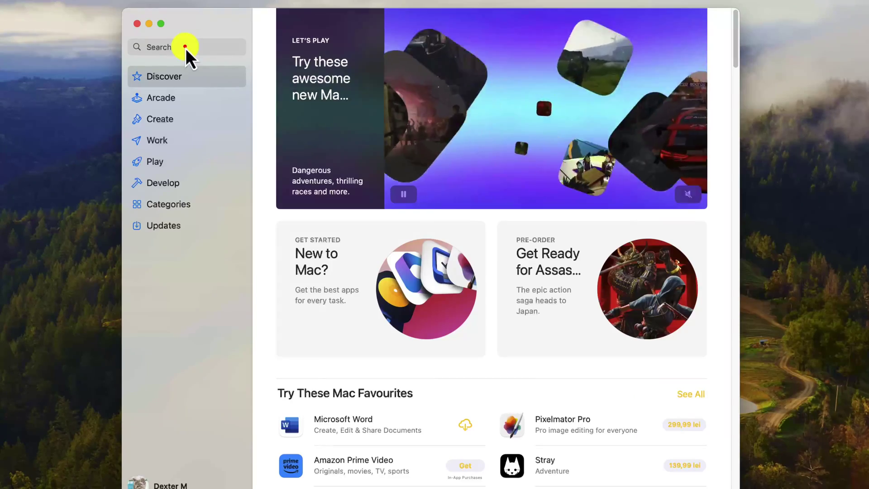
click(497, 28)
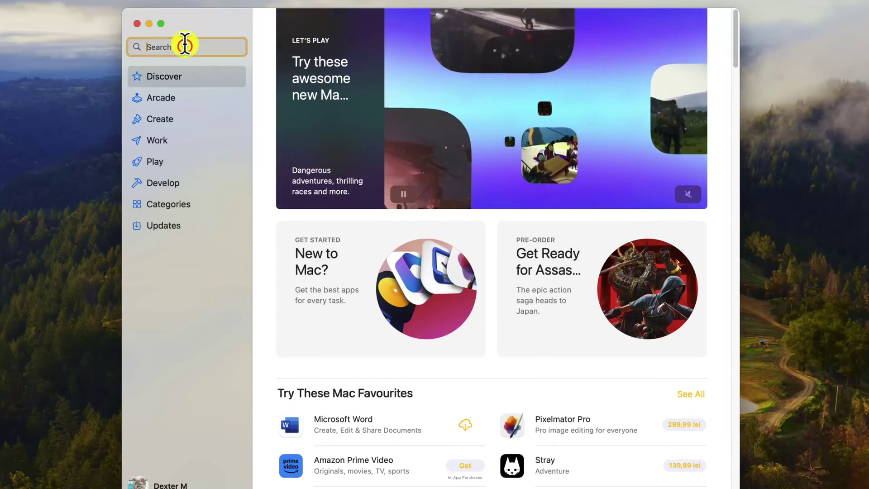
text(imovie)
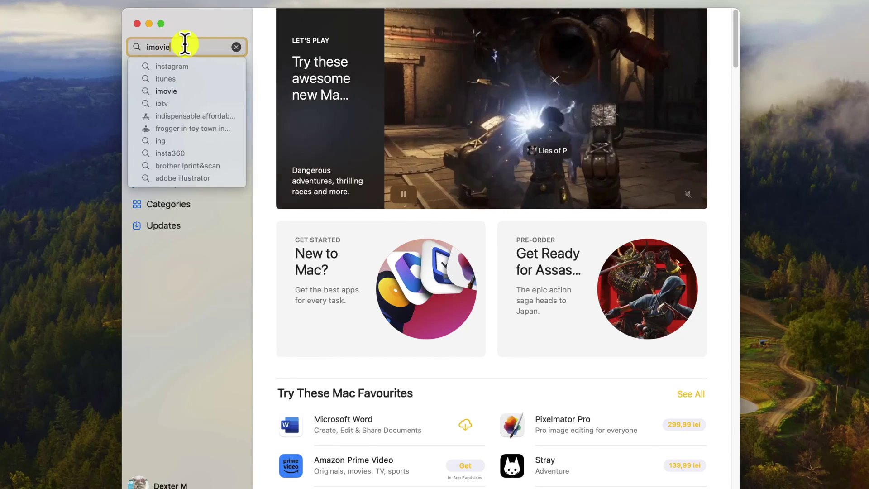
key(Return)
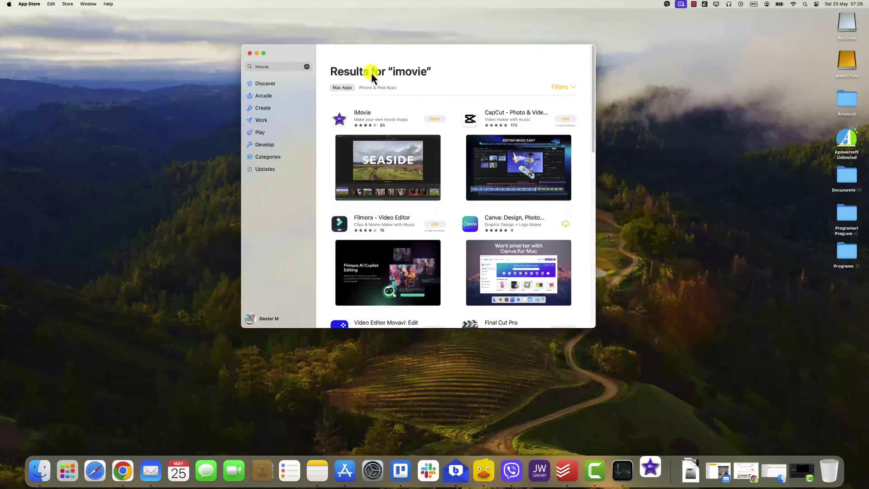
Close the App Store, launch iMovie and allow it to access files on a removable volume.
click(248, 53)
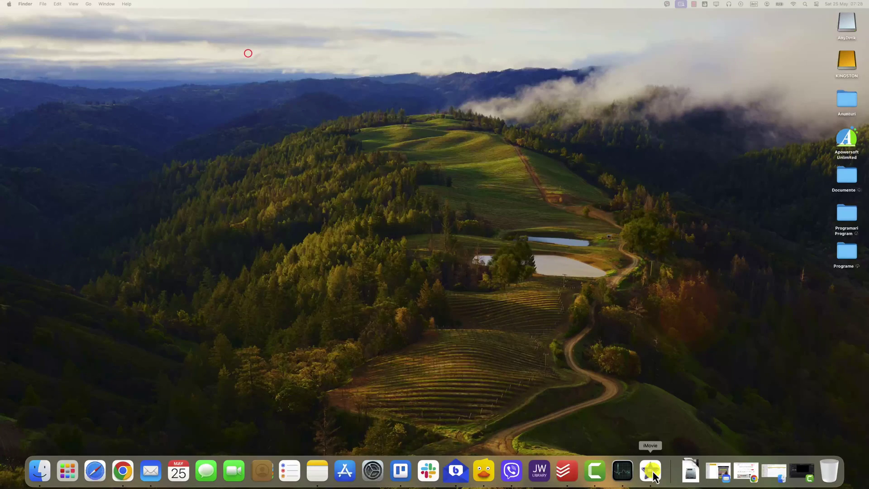
click(650, 471)
click(388, 135)
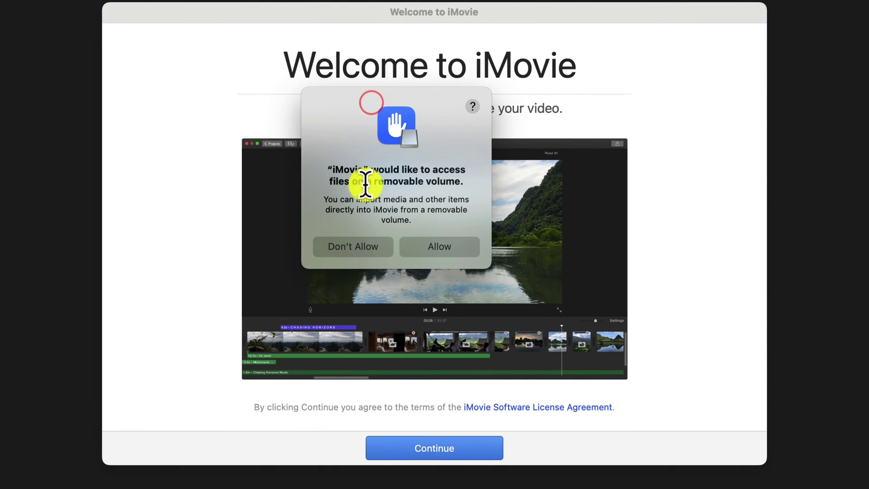
click(433, 255)
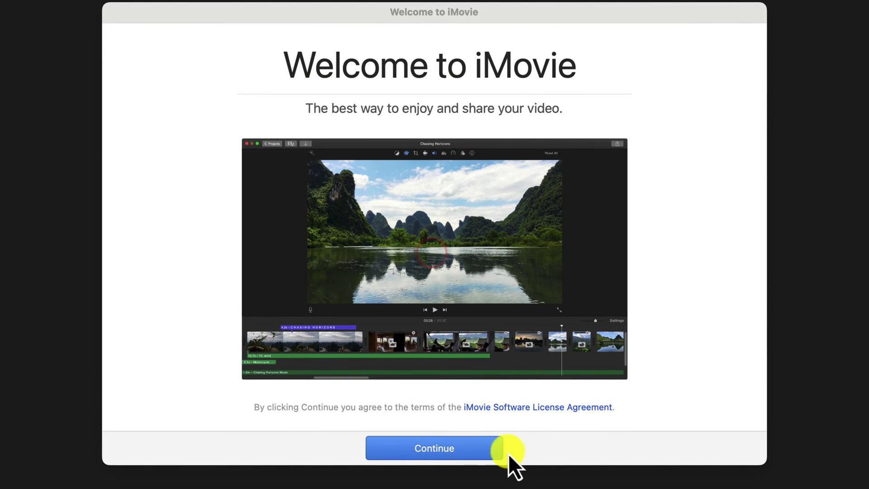
Complete the iMovie welcome screens and create a new Movie project.
click(456, 444)
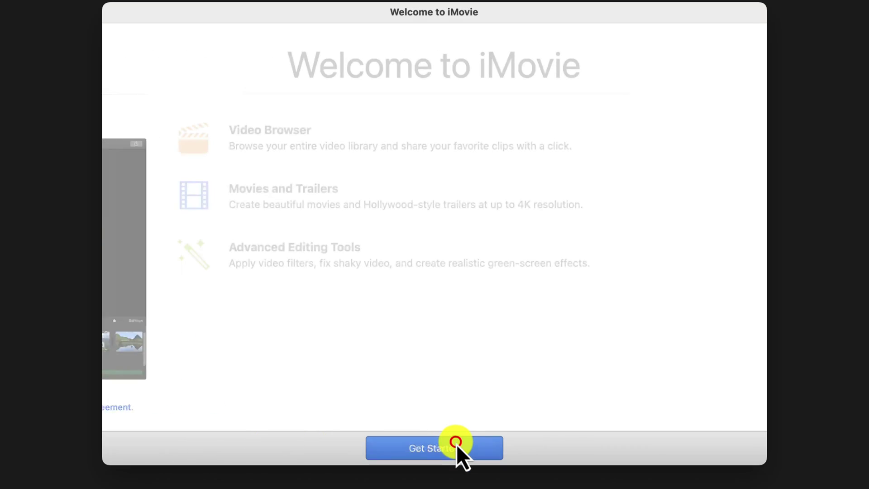
click(457, 444)
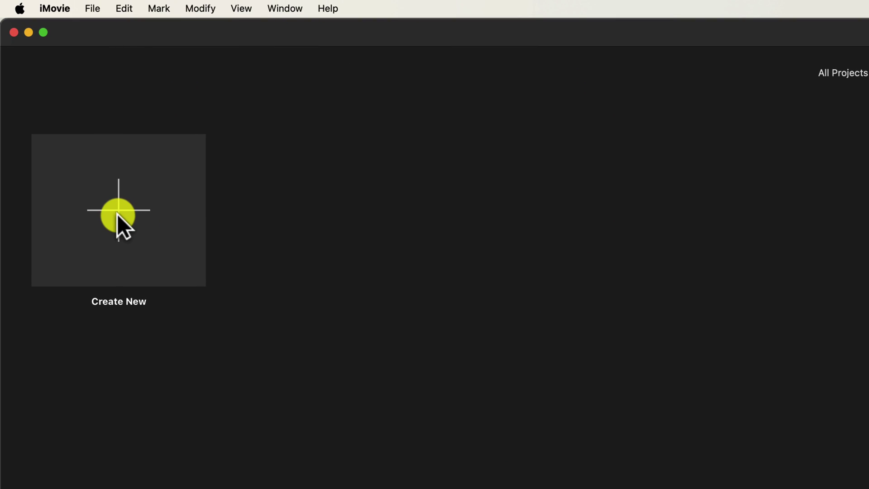
click(89, 199)
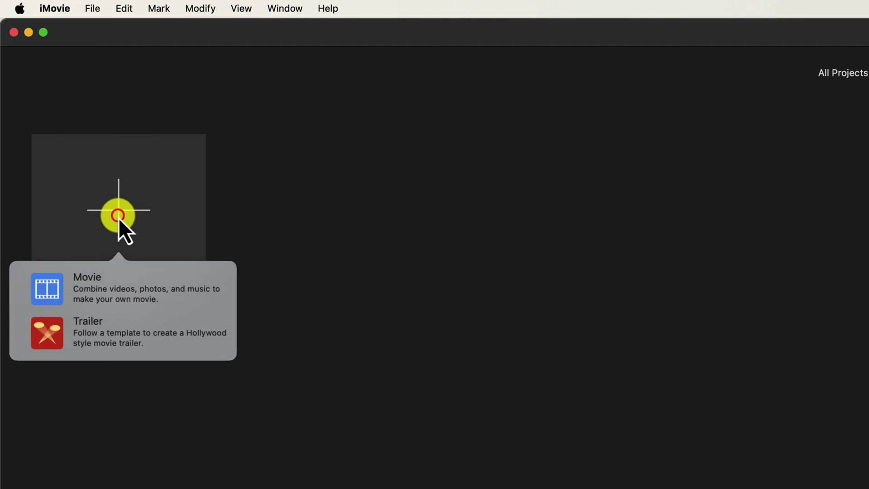
click(104, 283)
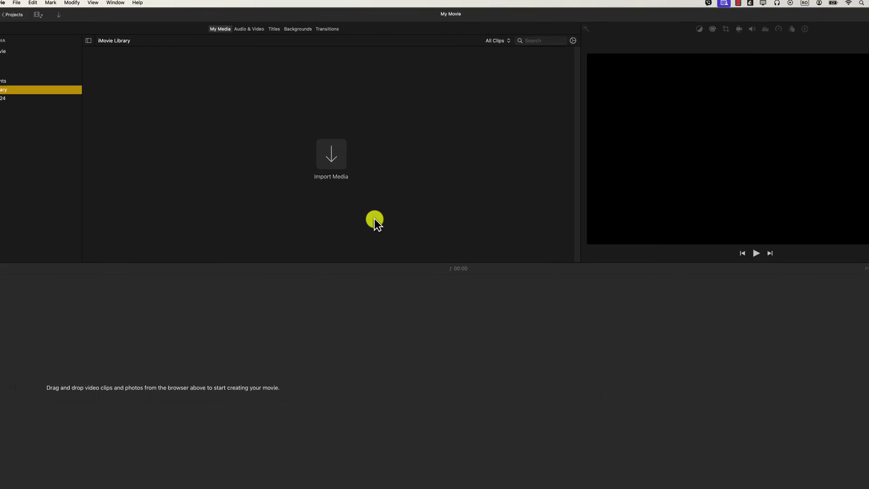
Start importing media, allow access to the Desktop folder, and open the Downloads folder with access allowed.
click(326, 144)
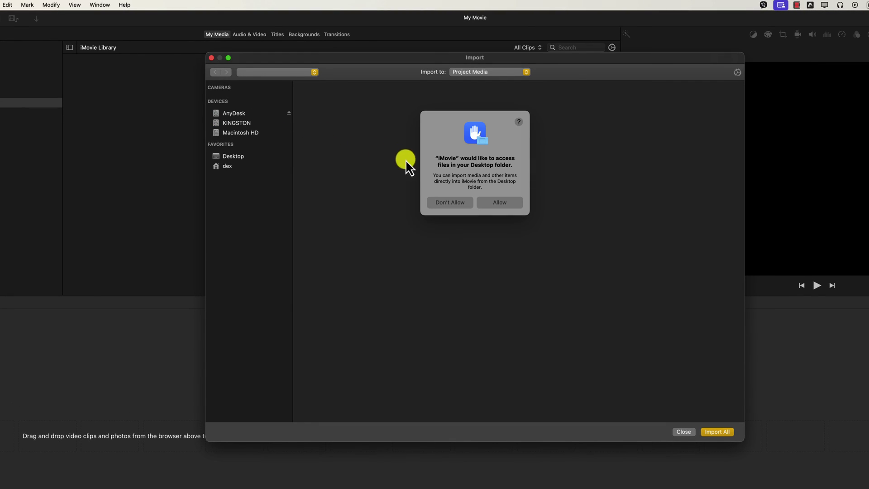
click(497, 206)
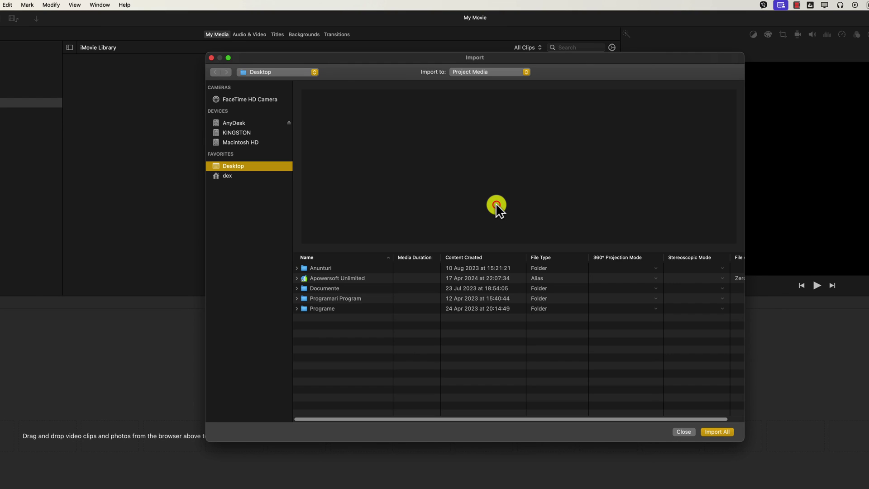
click(237, 174)
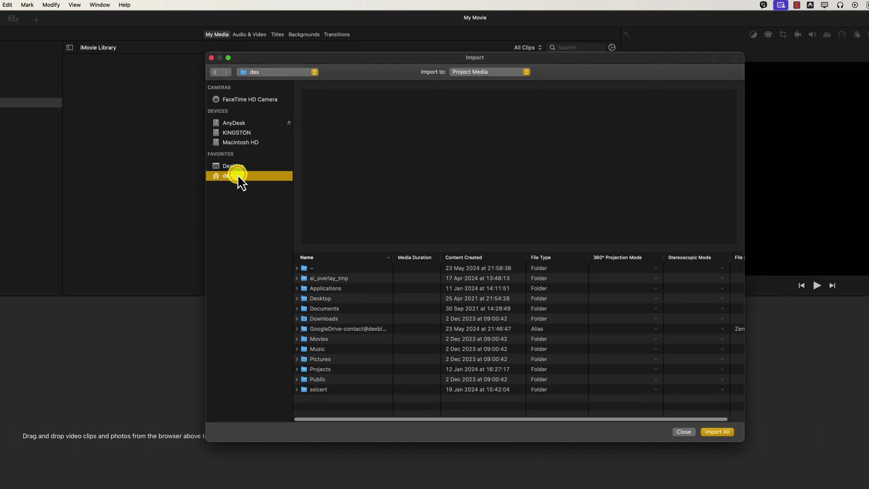
click(336, 318)
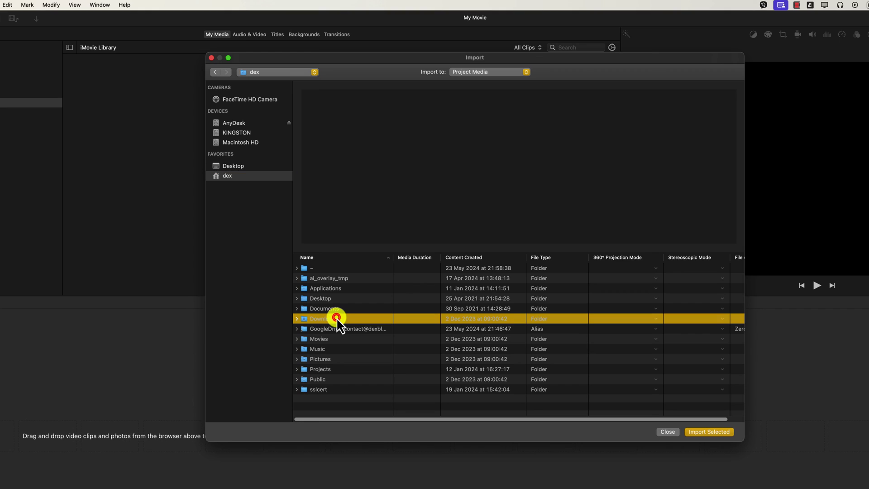
click(503, 202)
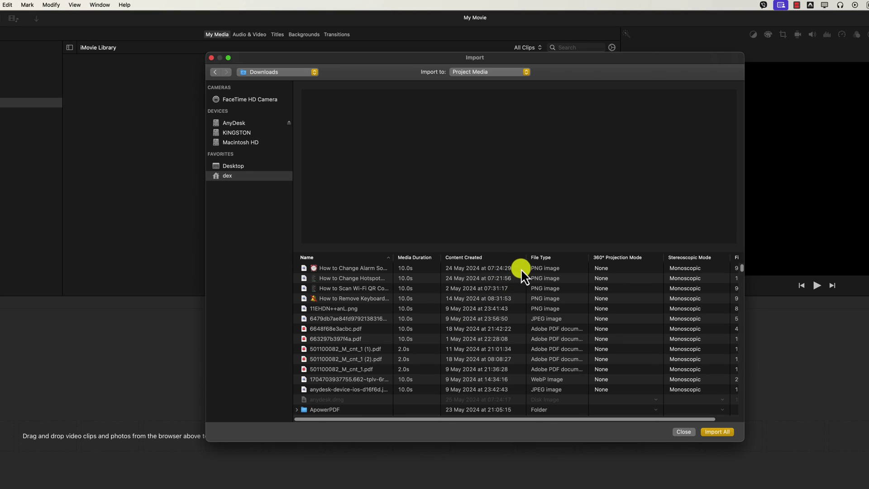
Sort the Downloads files by creation date, newest first, and import IMG_1828.M4V into the project media.
click(485, 258)
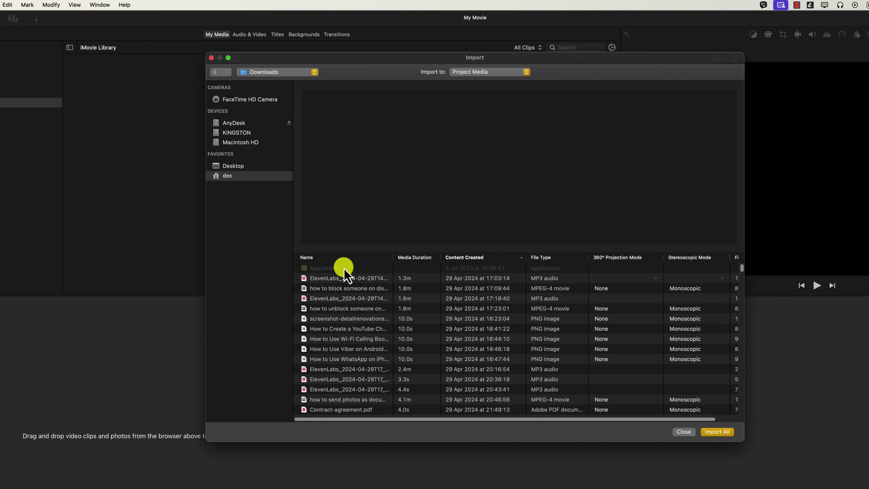
click(463, 259)
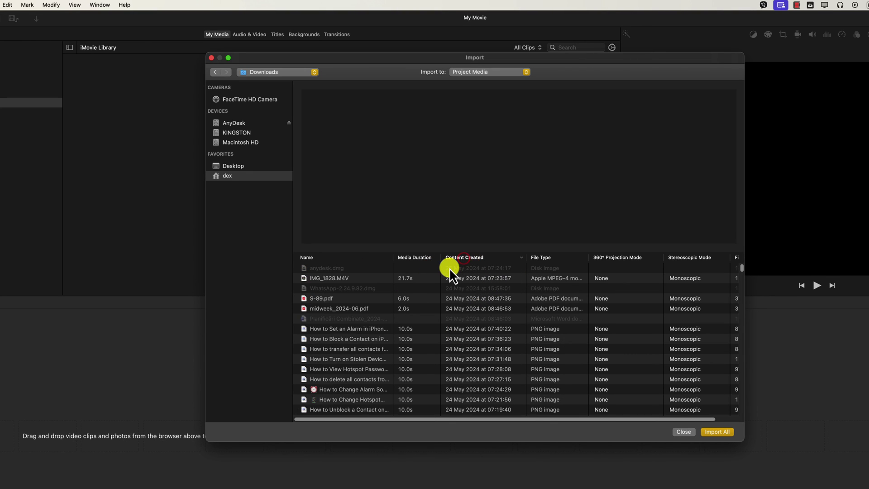
click(327, 281)
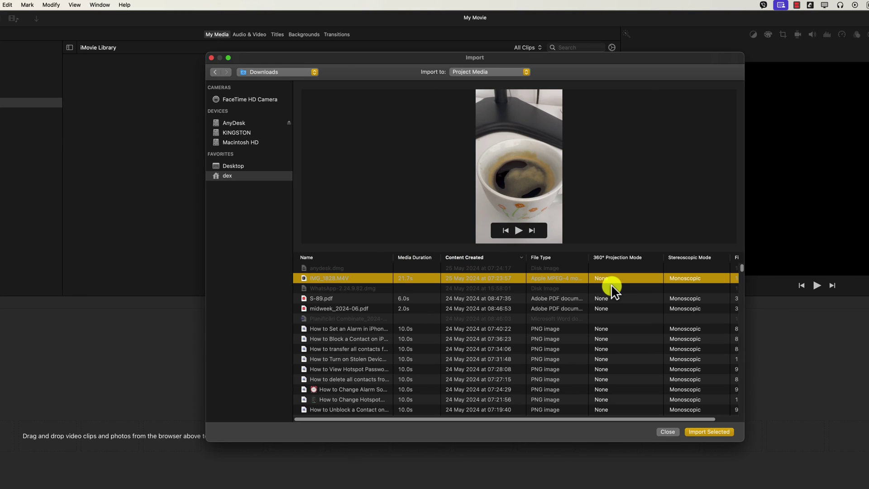
click(723, 432)
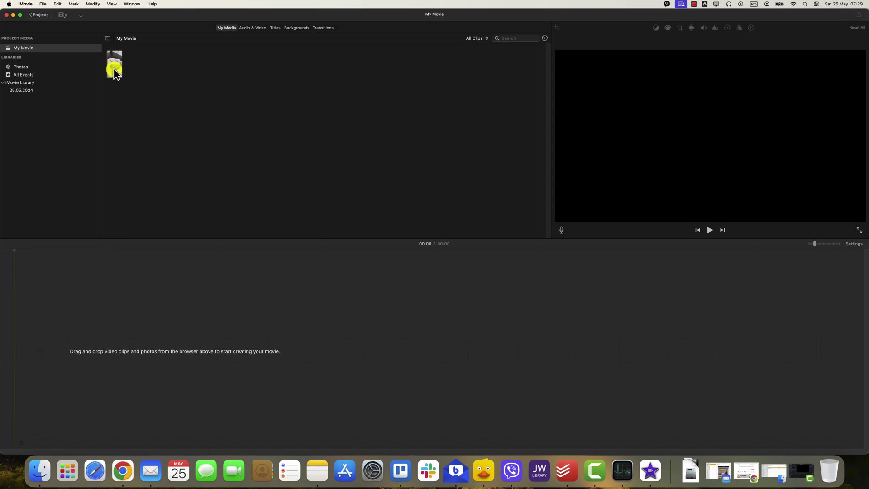
Add the imported coffee cup clip to the empty timeline.
click(237, 144)
click(115, 73)
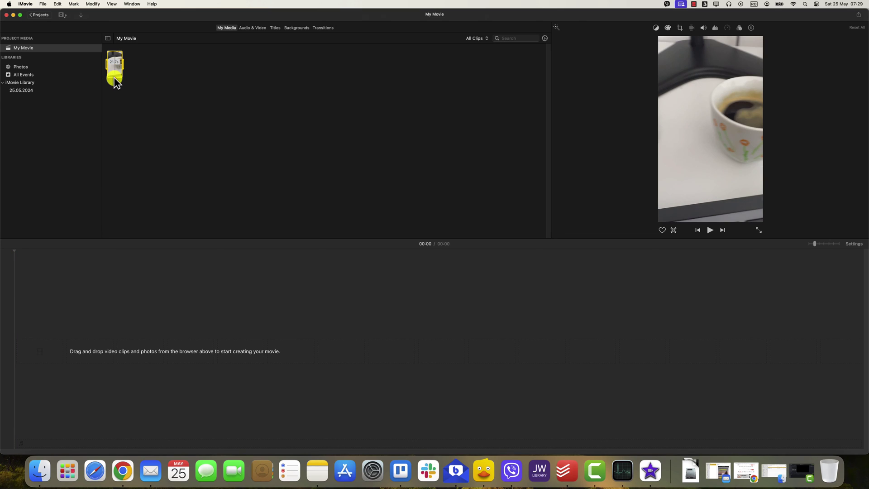
key(e)
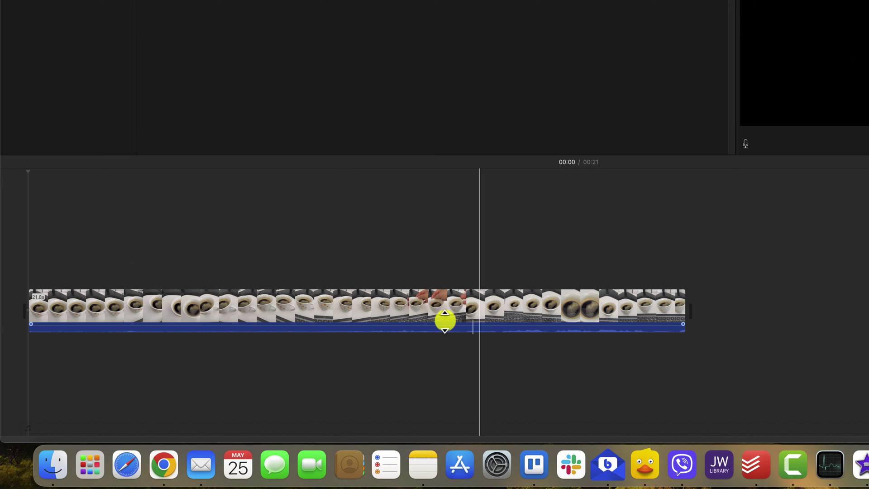
Detach the audio from the video clip in the timeline.
click(401, 309)
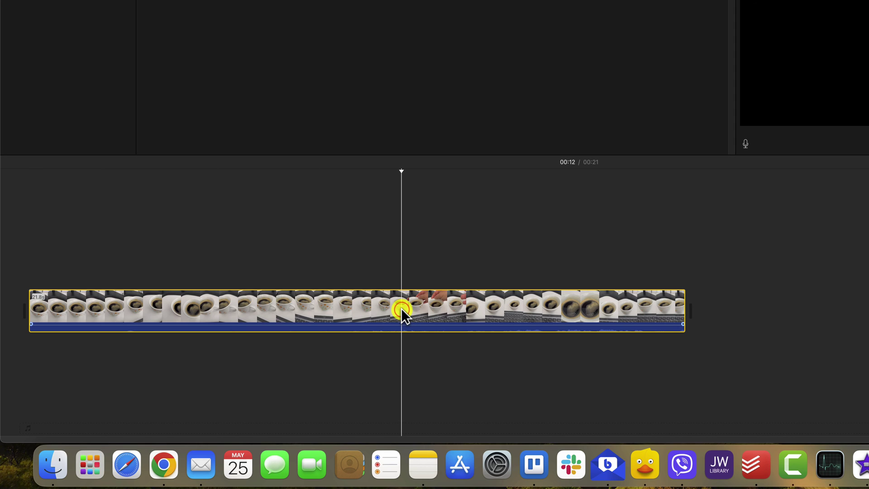
right_click(401, 308)
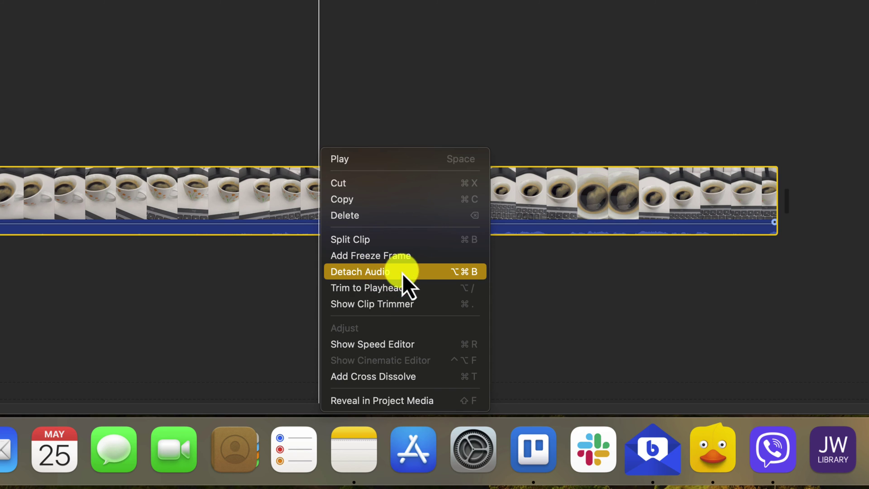
click(380, 271)
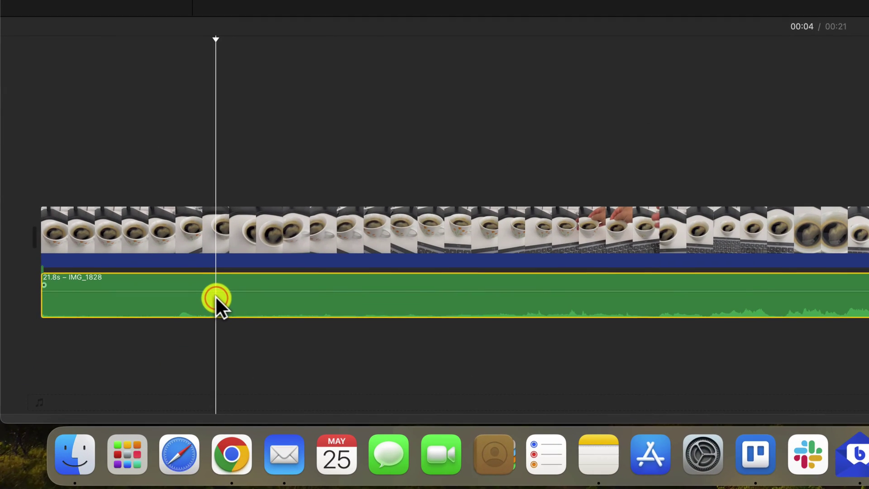
Split the detached audio clip at about 4 seconds and at about 8 seconds.
right_click(114, 387)
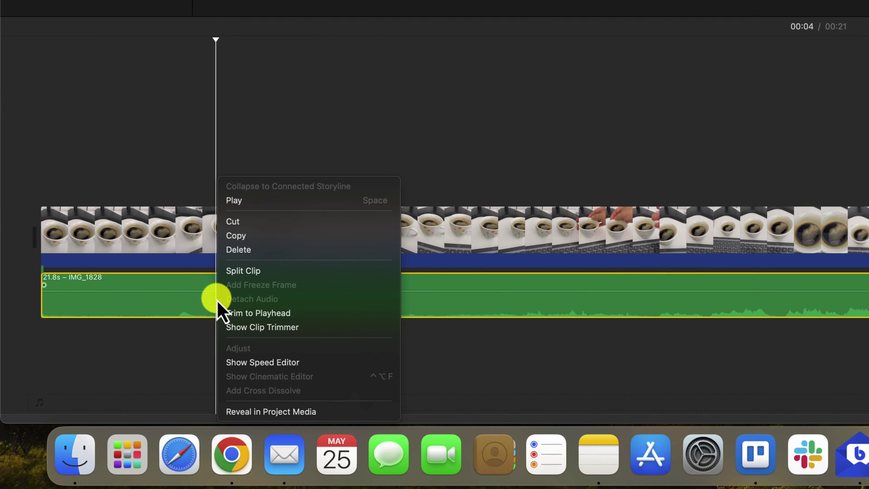
click(237, 275)
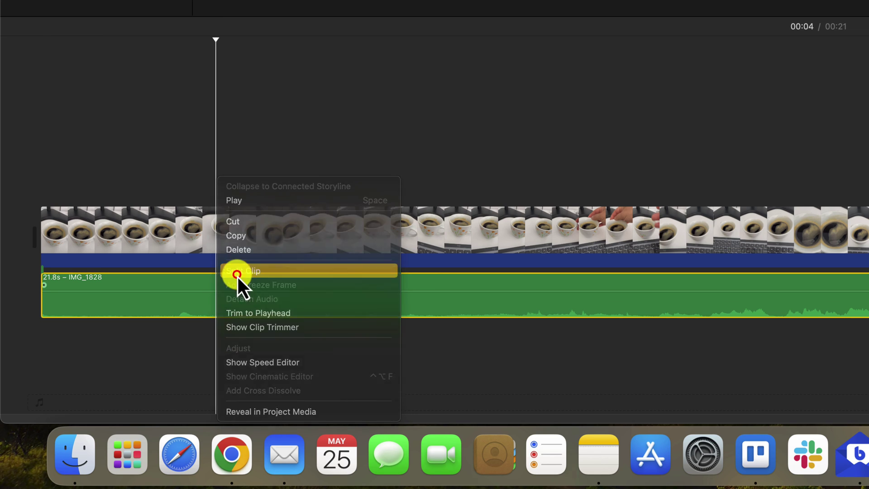
click(400, 294)
right_click(400, 294)
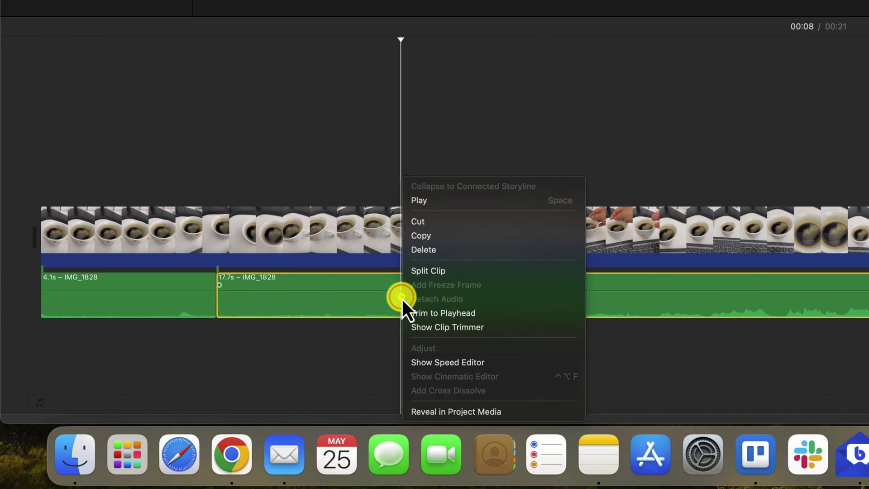
click(432, 275)
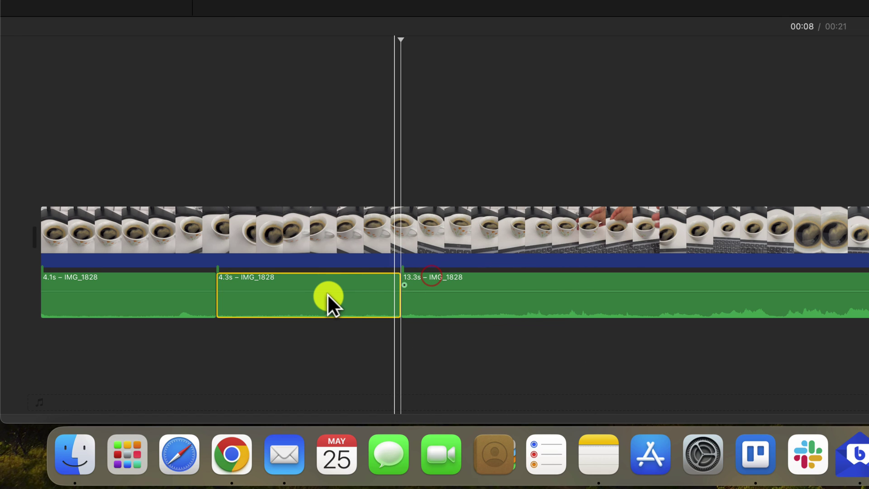
Delete the middle audio segment between the two splits, and undo both the deletion and the splits.
click(306, 295)
right_click(307, 297)
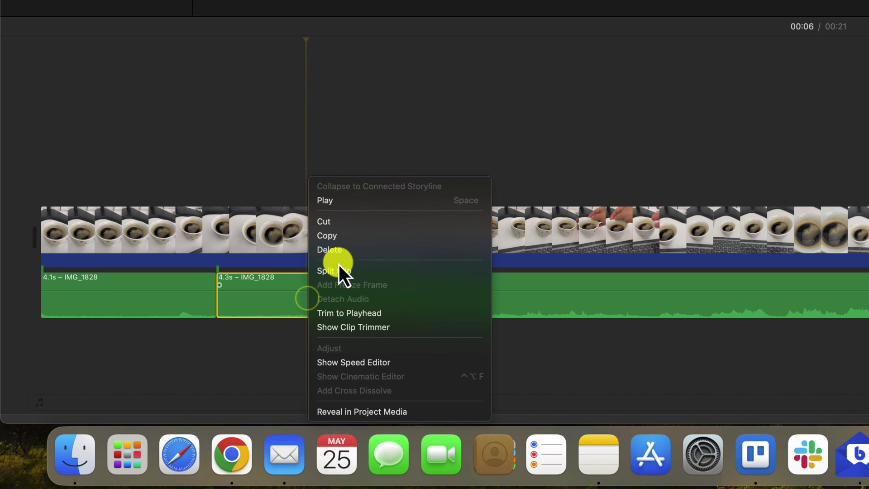
click(339, 251)
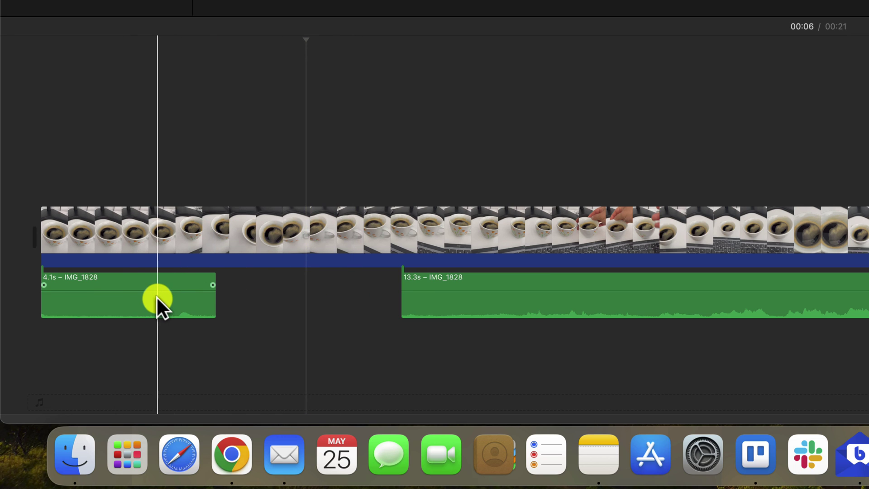
key(super+z)
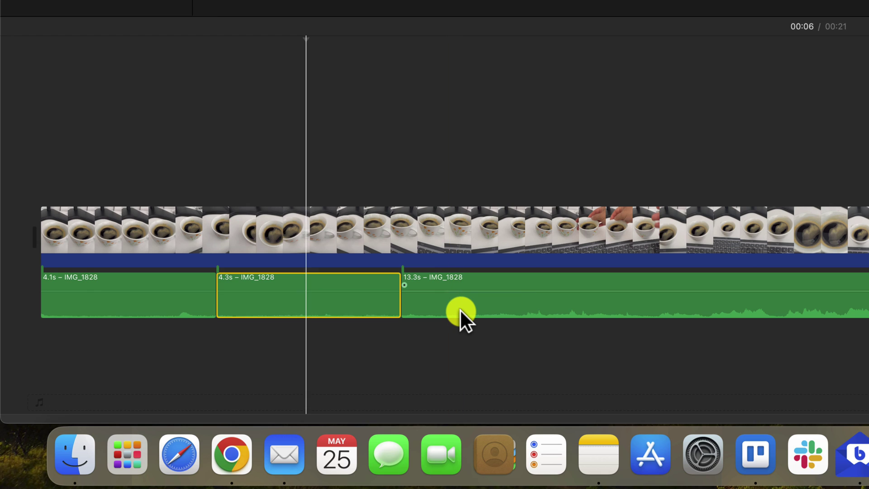
key(super+z)
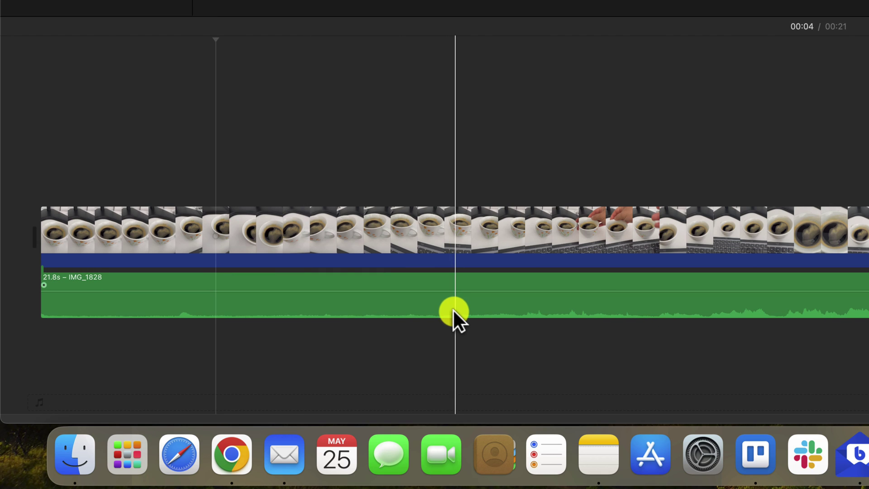
Delete the entire detached audio clip from the timeline.
click(392, 307)
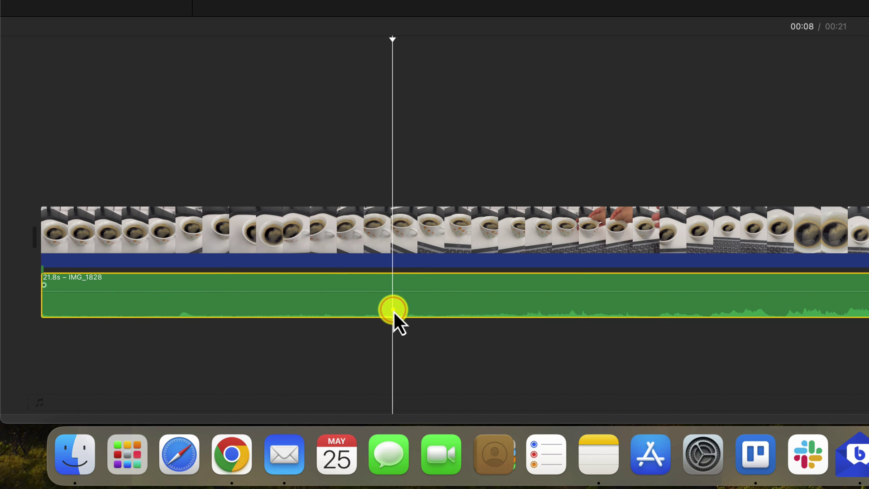
right_click(394, 311)
click(427, 255)
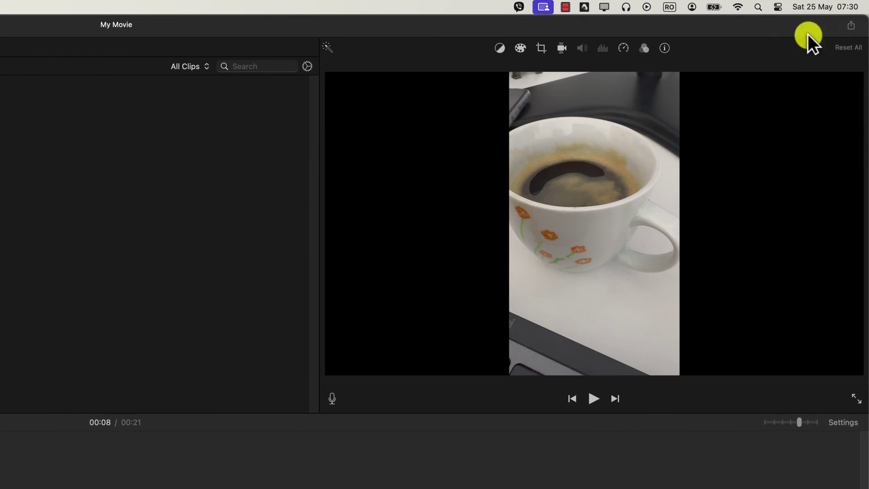
Set up a file export of the movie at 4K resolution and proceed to saving it.
click(851, 26)
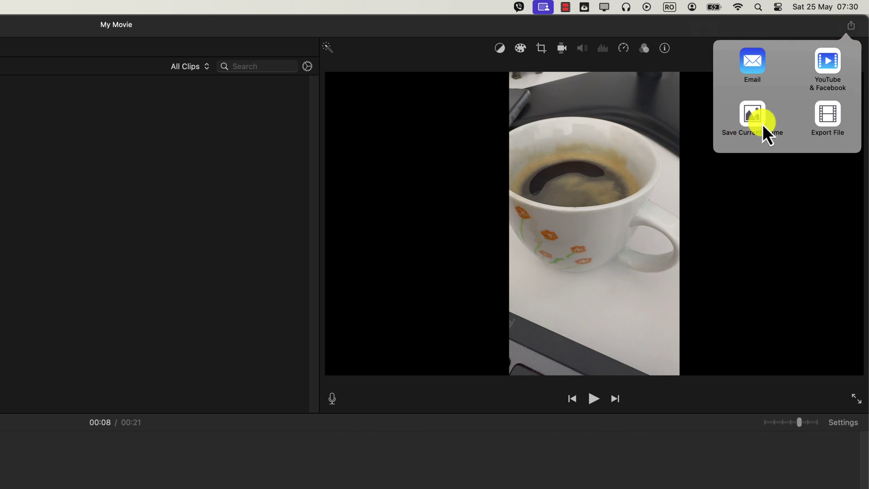
click(867, 115)
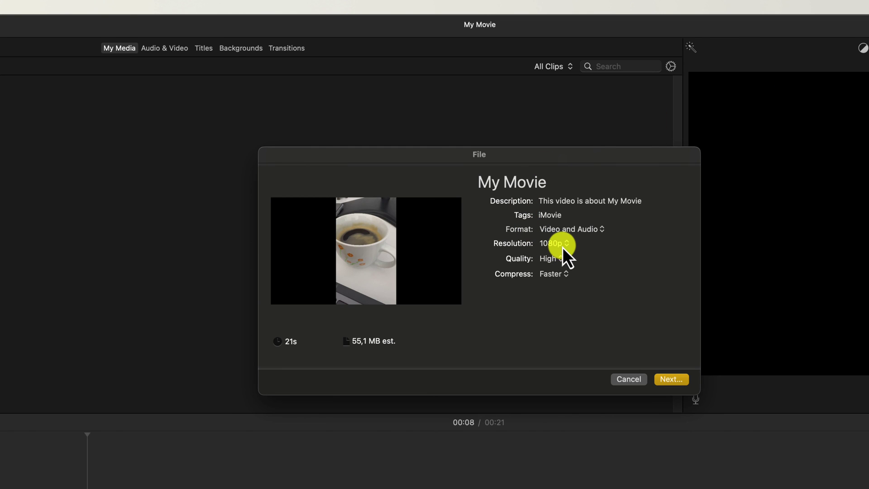
click(564, 246)
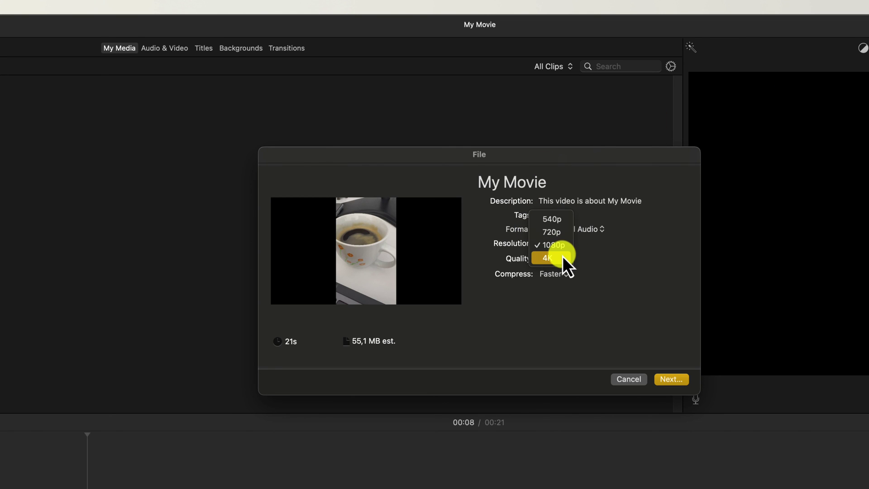
click(563, 257)
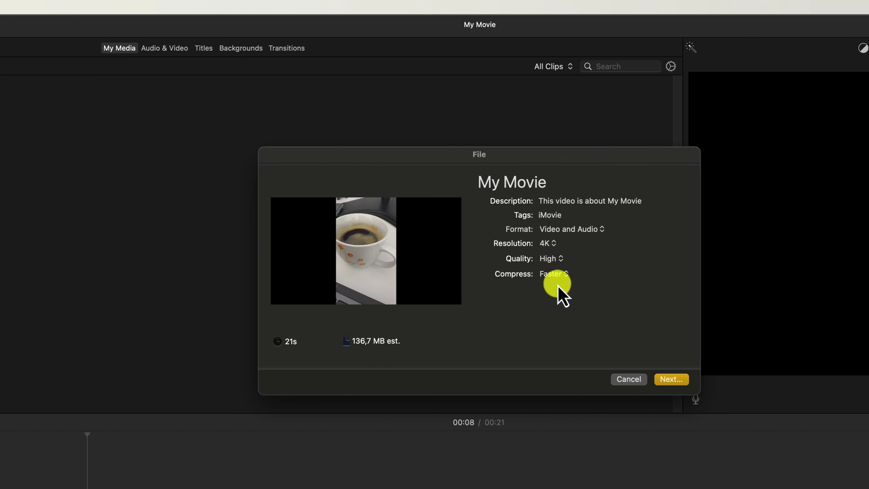
click(677, 380)
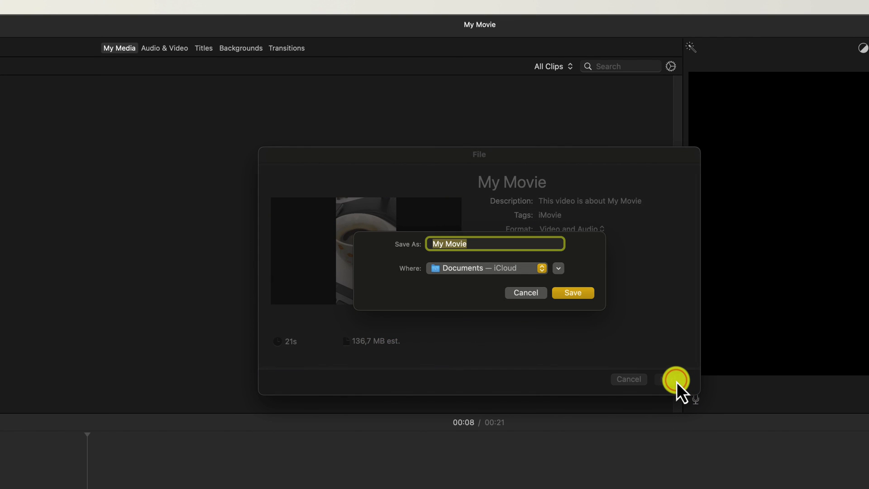
Name the exported file My Movie-test and save it in the iCloud Documents folder.
click(486, 245)
text(-te)
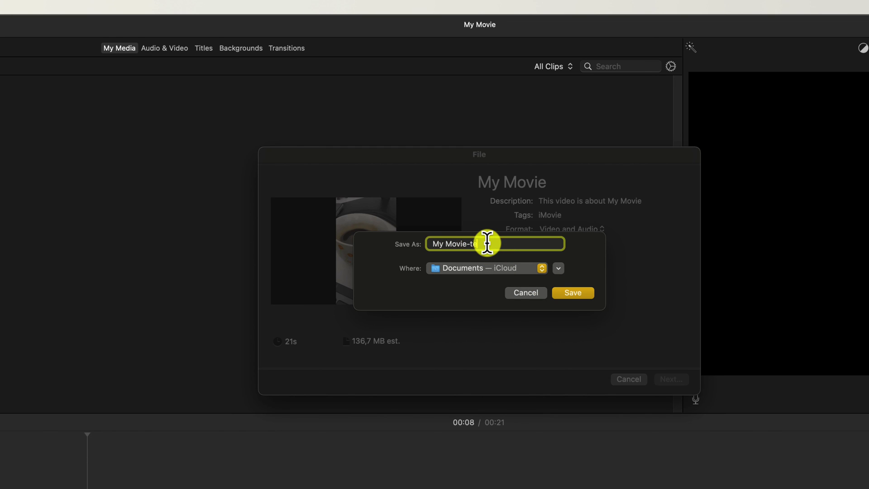
text(st)
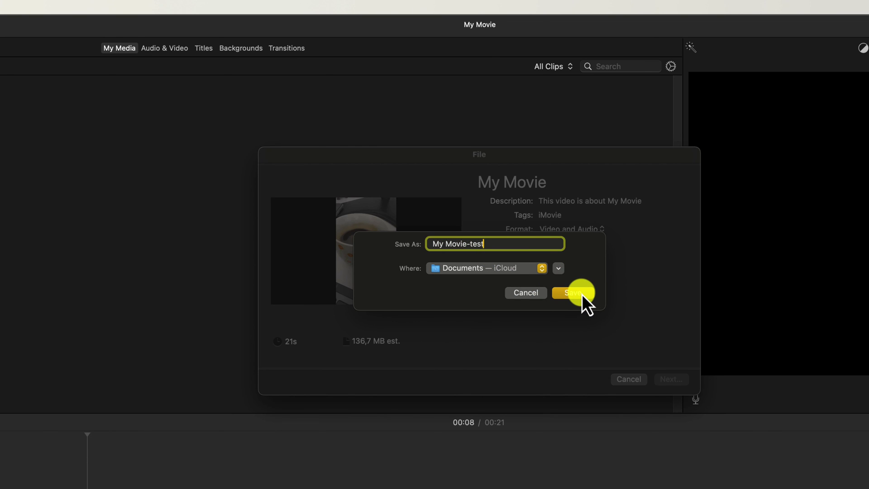
click(582, 294)
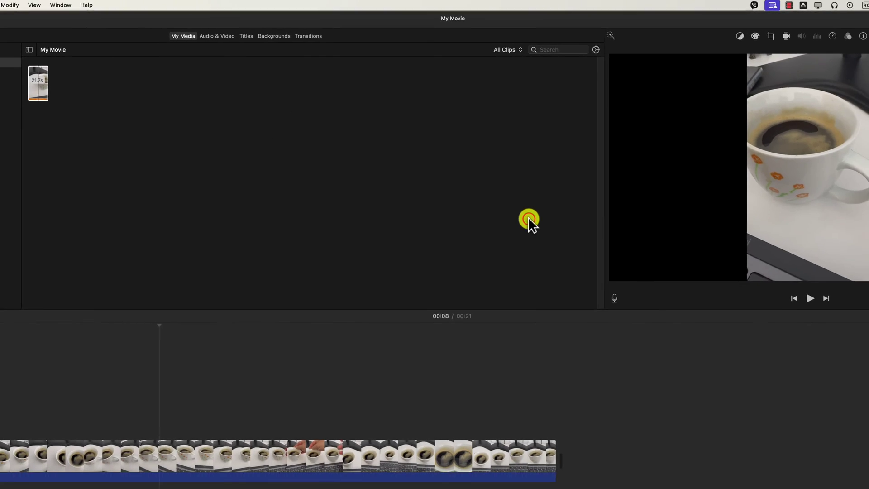